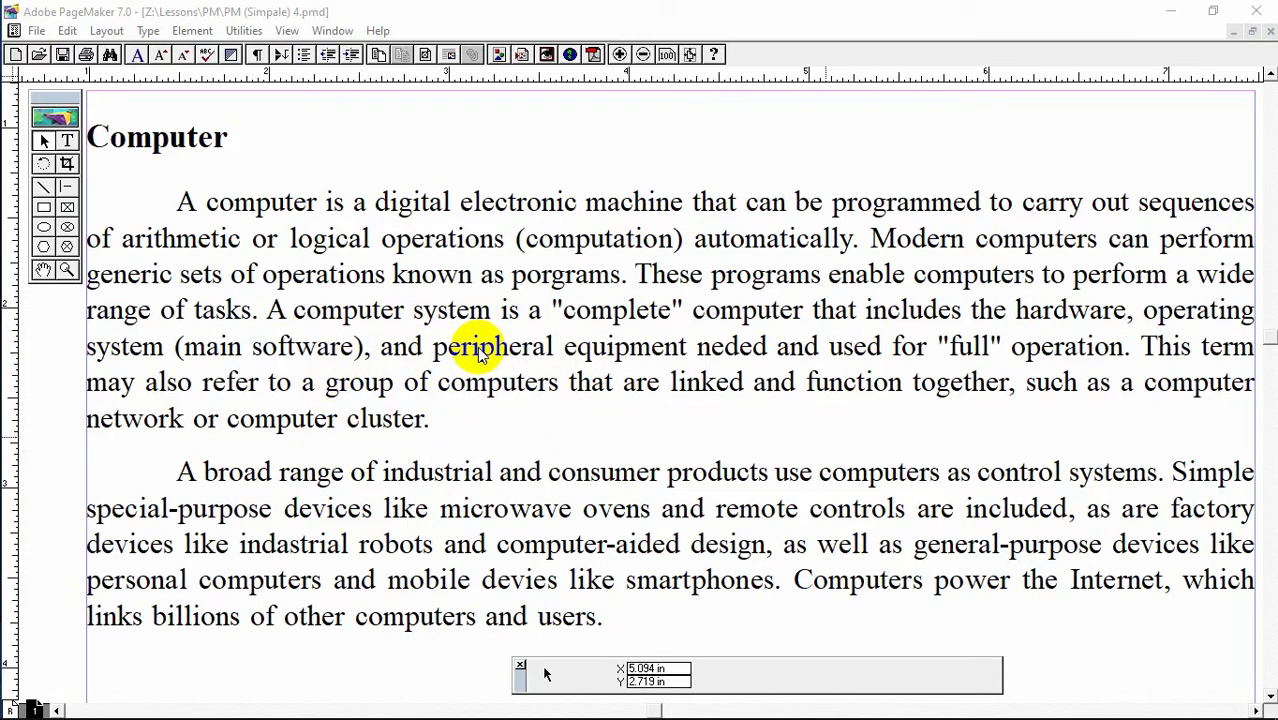
# Step: Select the whole text of the Computer article with the Text tool and open it in the story editor
pyautogui.click(67, 140)
pyautogui.click(490, 305)
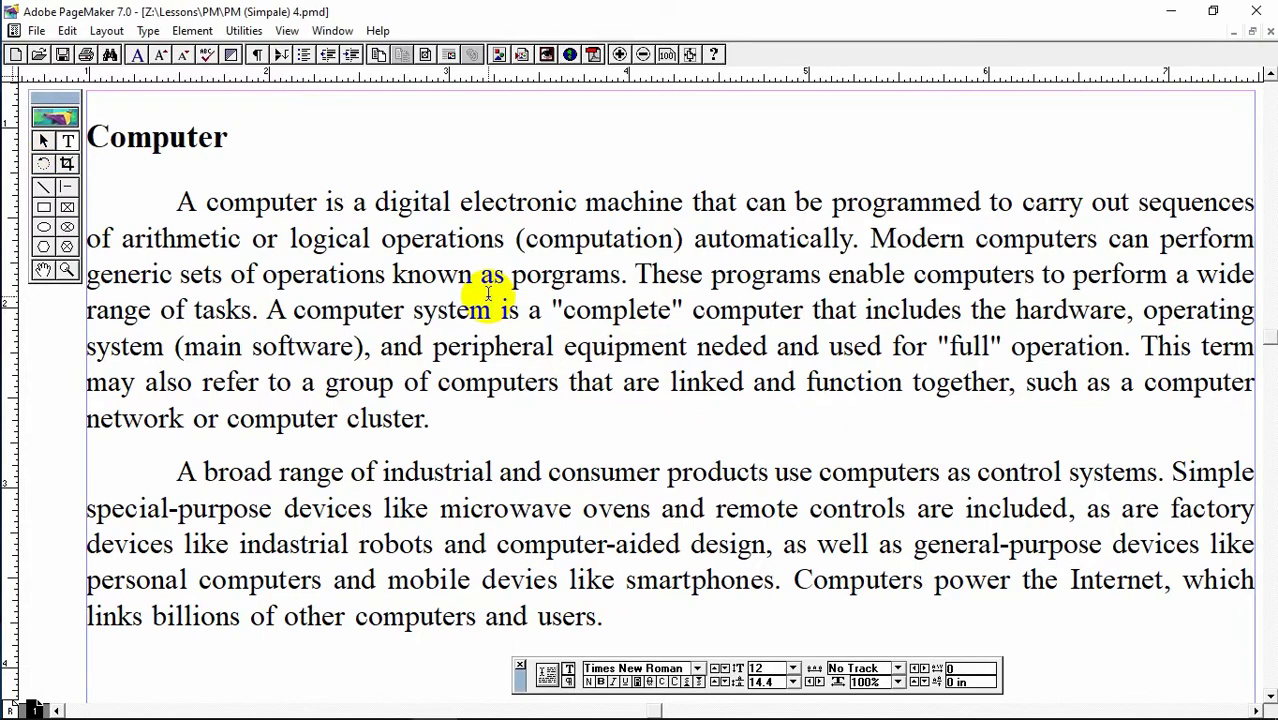
pyautogui.hotkey('ctrl', 'a')
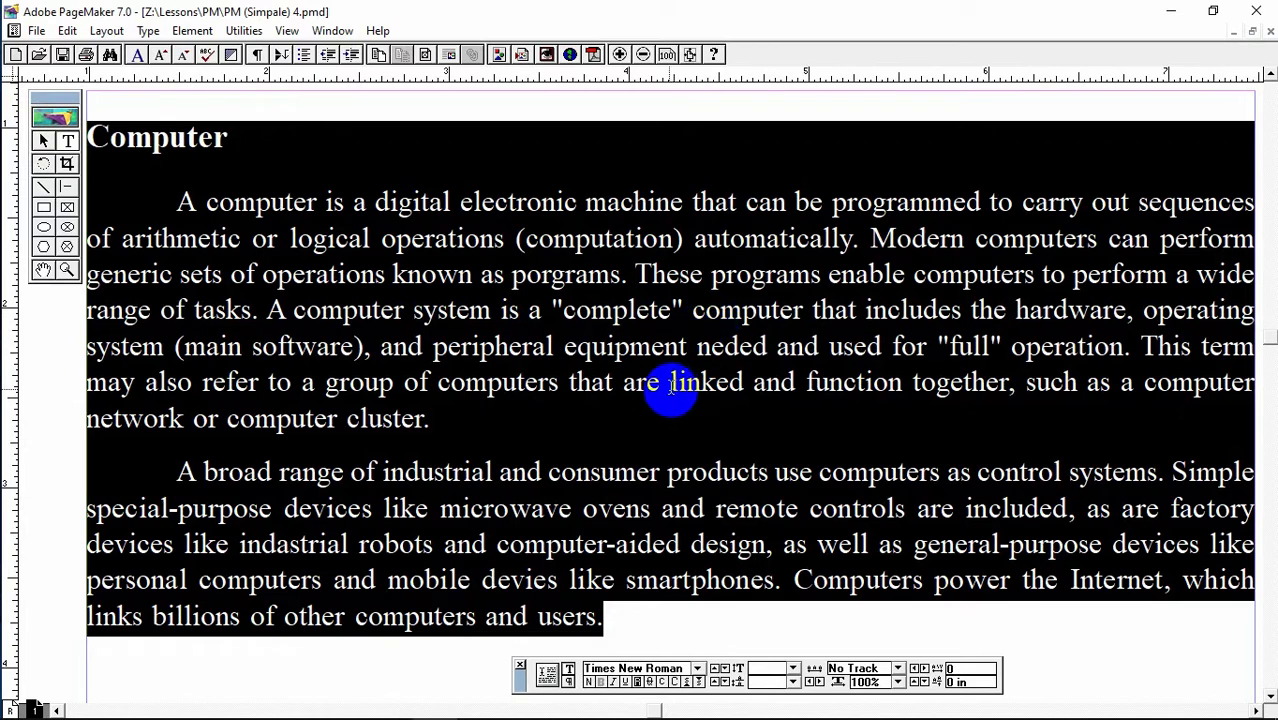
pyautogui.click(67, 33)
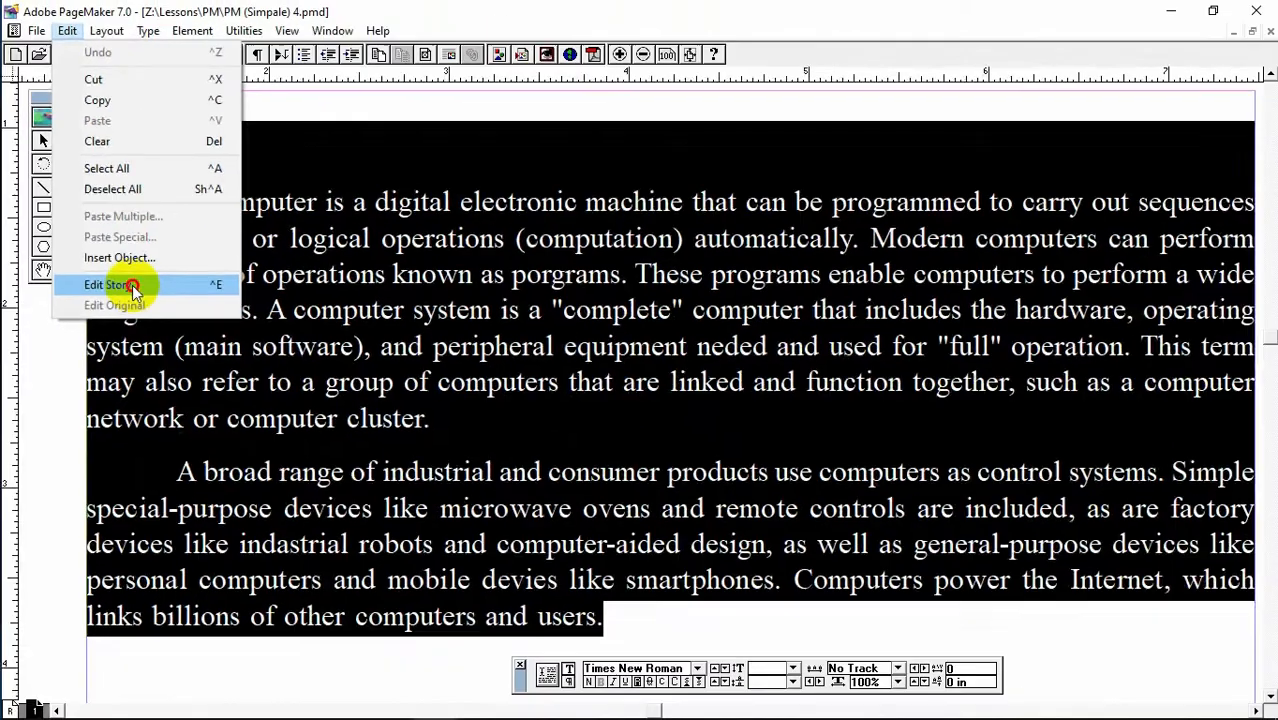
pyautogui.click(270, 530)
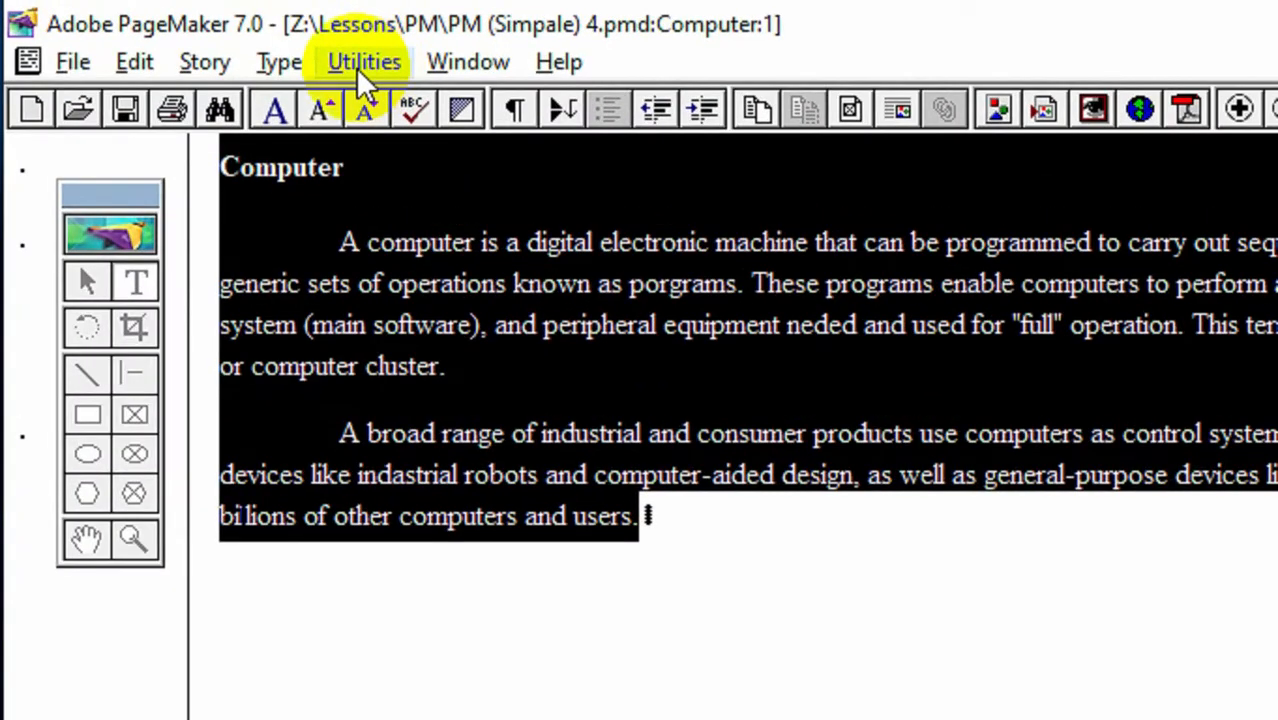
# Step: Start a spelling check on the selected text of the current publication
pyautogui.click(357, 68)
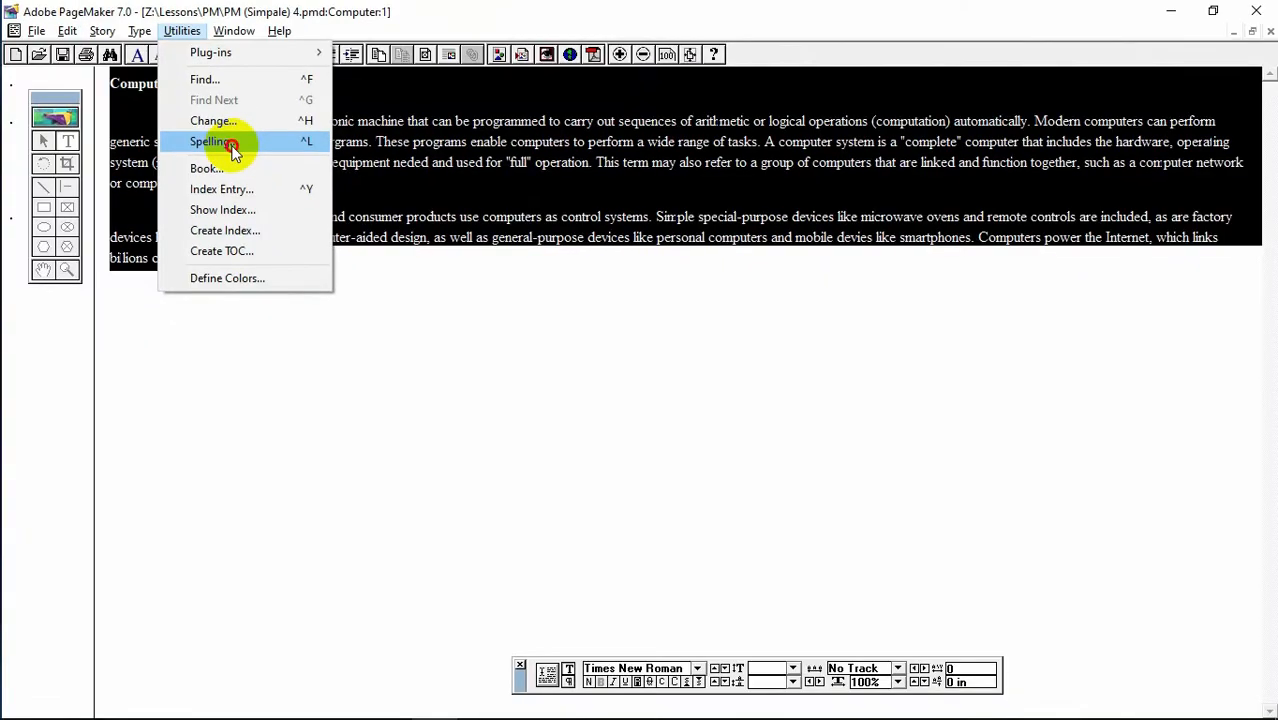
pyautogui.click(464, 290)
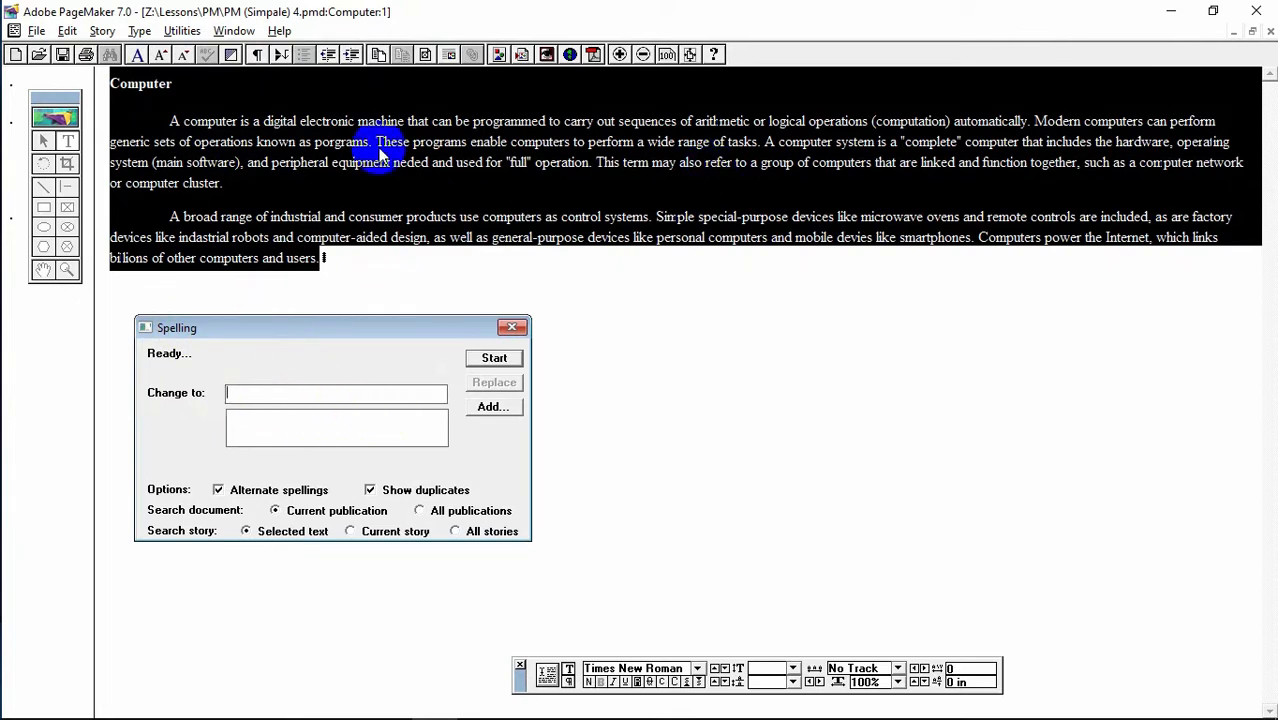
pyautogui.click(493, 359)
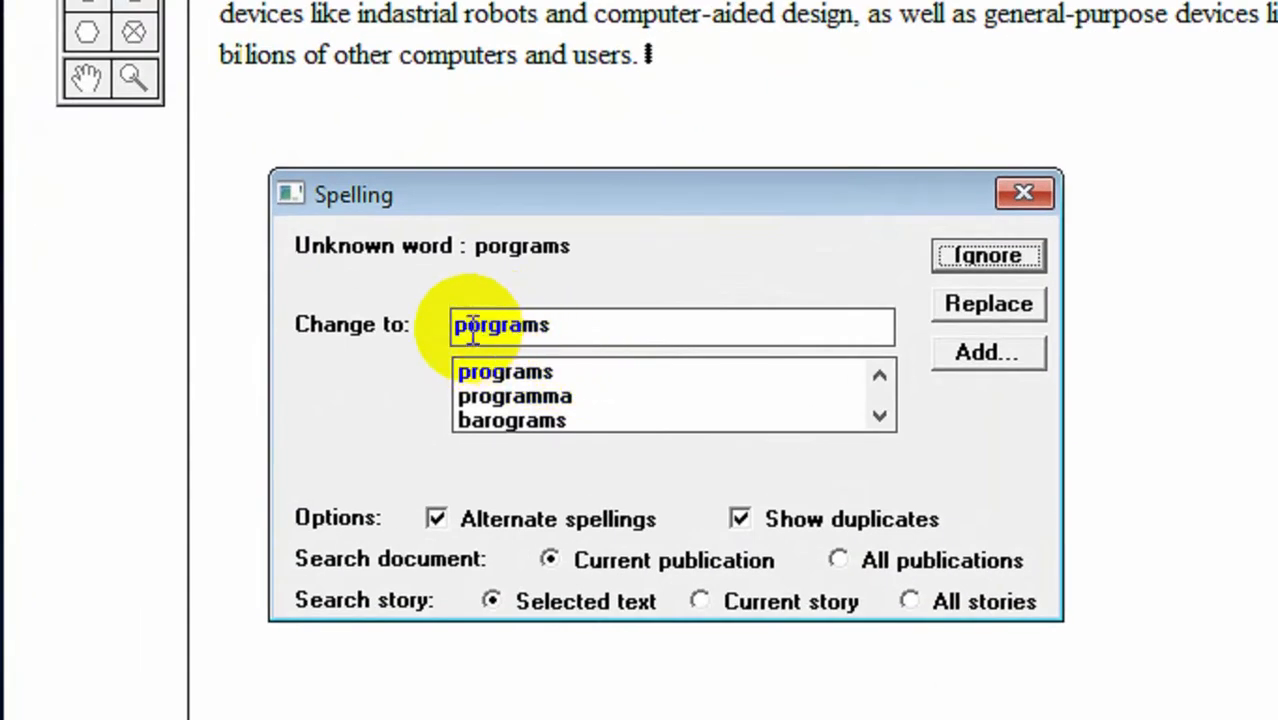
# Step: Replace the misspelled word "porgrams" with the suggested spelling "programs"
pyautogui.moveTo(488, 330); pyautogui.dragTo(548, 338)
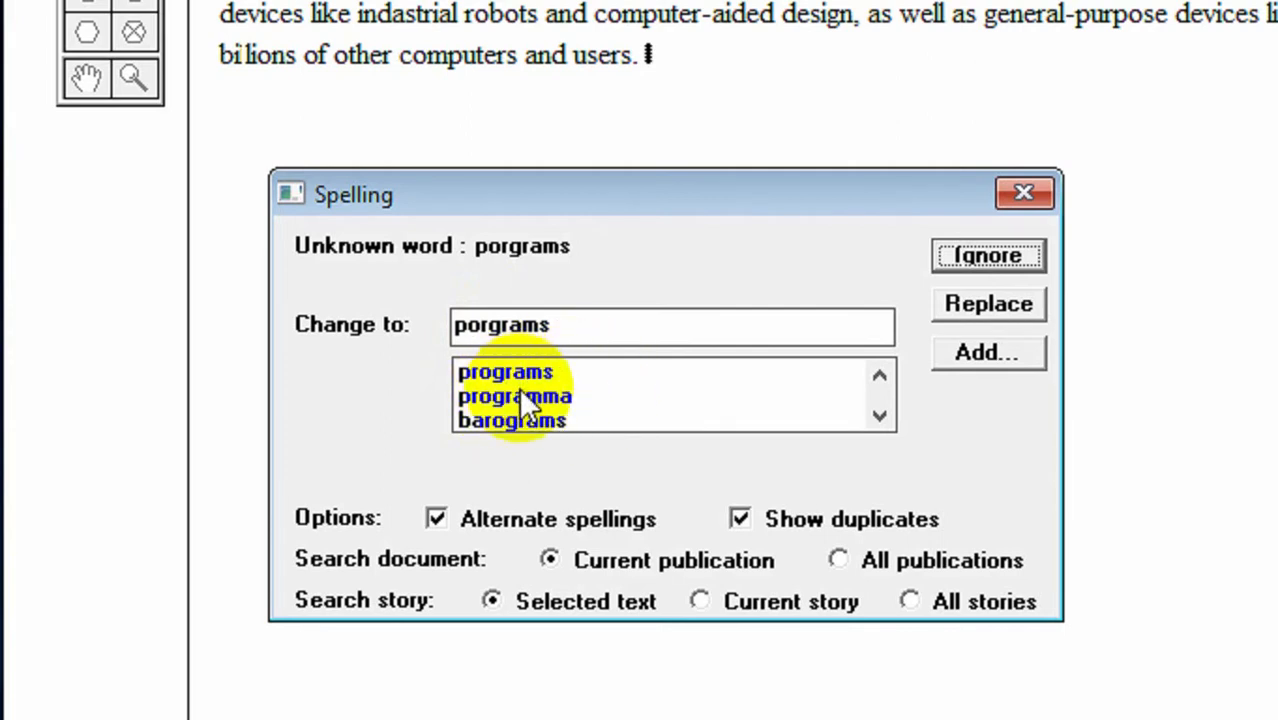
pyautogui.click(512, 327)
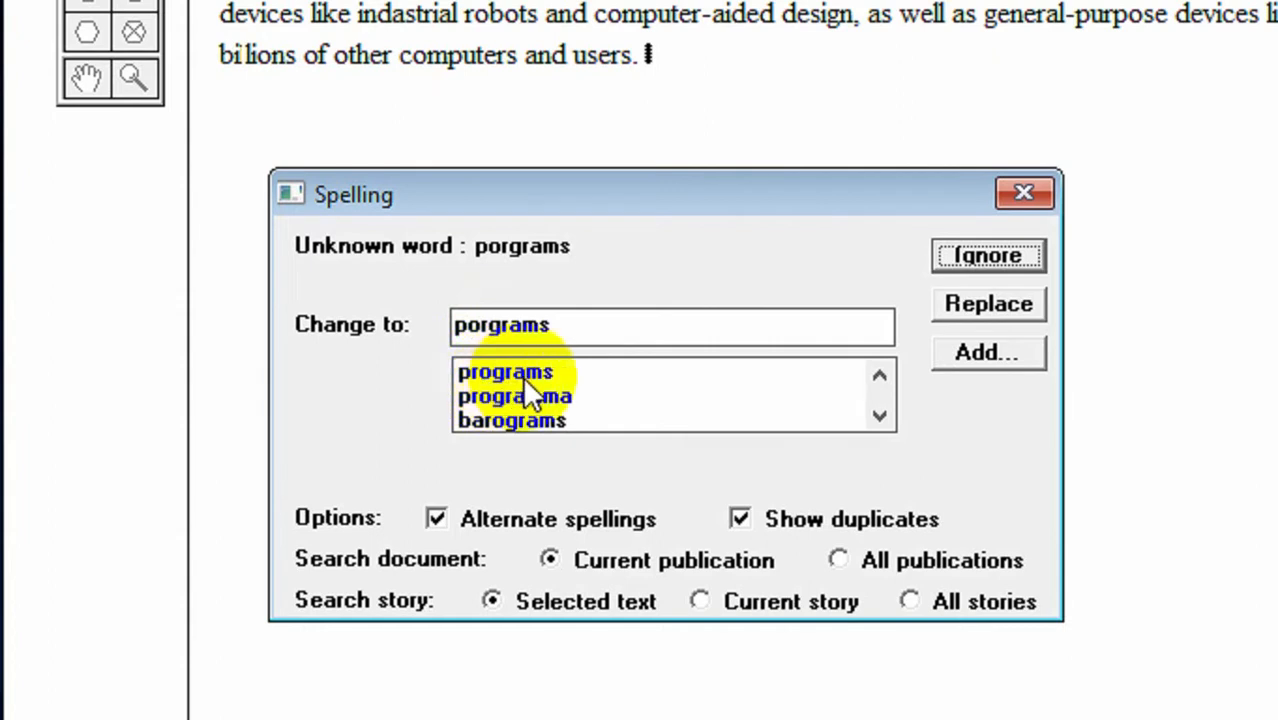
pyautogui.click(483, 372)
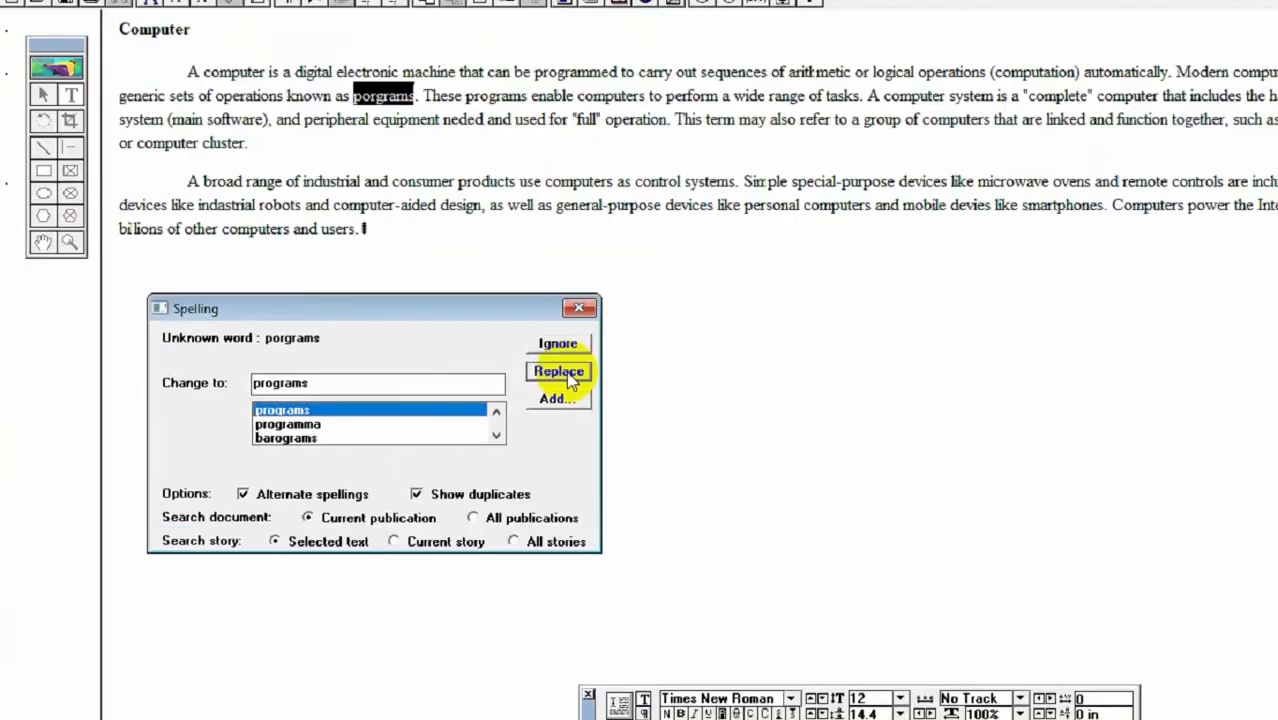
pyautogui.click(958, 303)
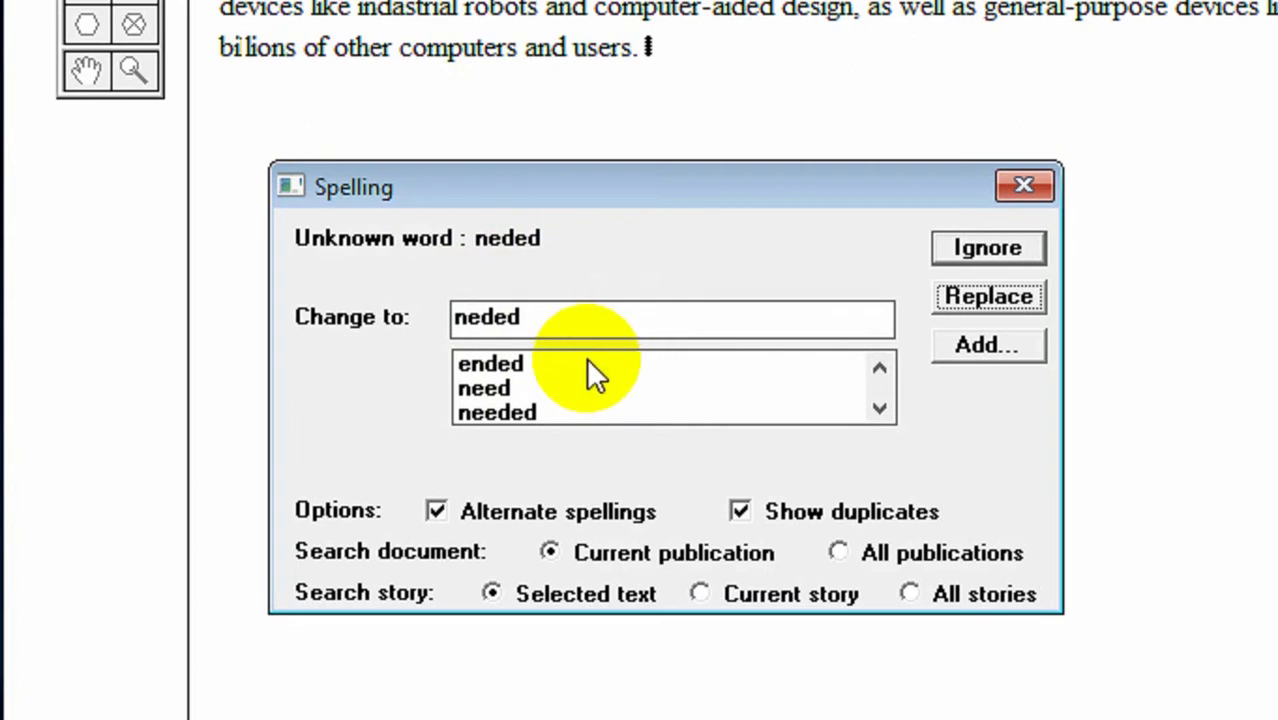
# Step: Correct the misspelled word "neded" to "needed" using the suggested spellings
pyautogui.click(455, 328)
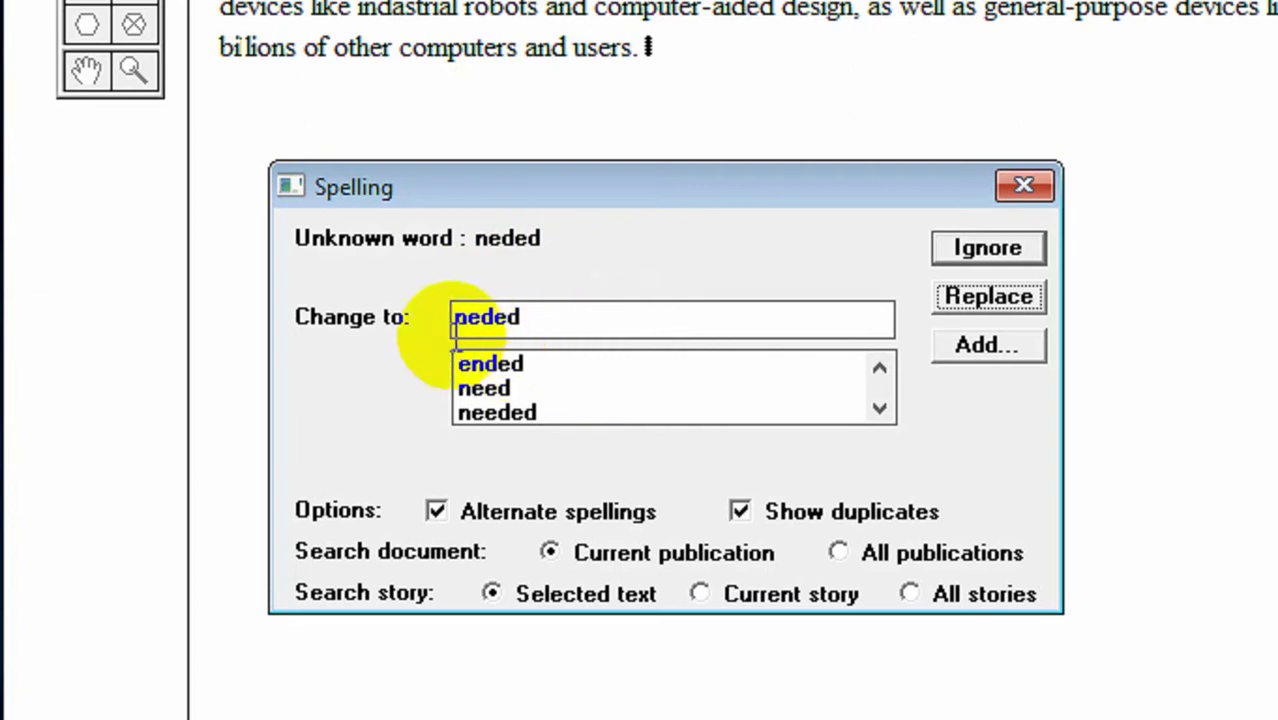
pyautogui.click(495, 414)
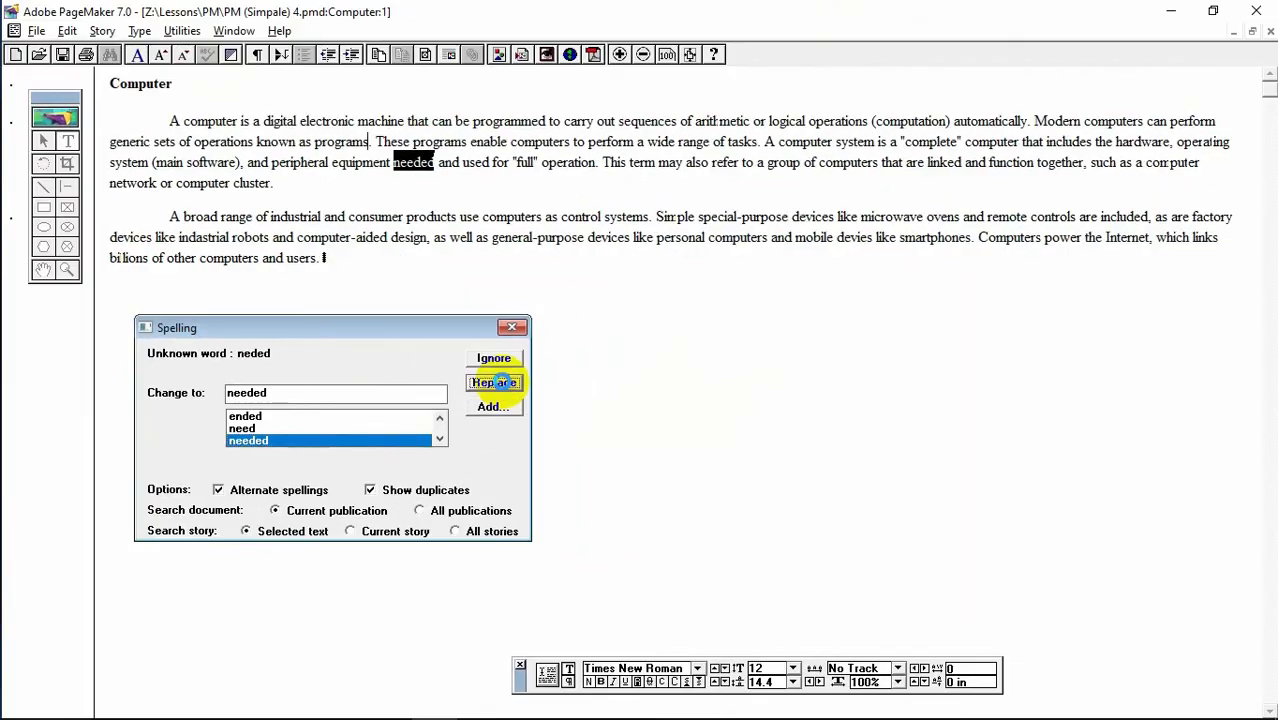
pyautogui.click(955, 294)
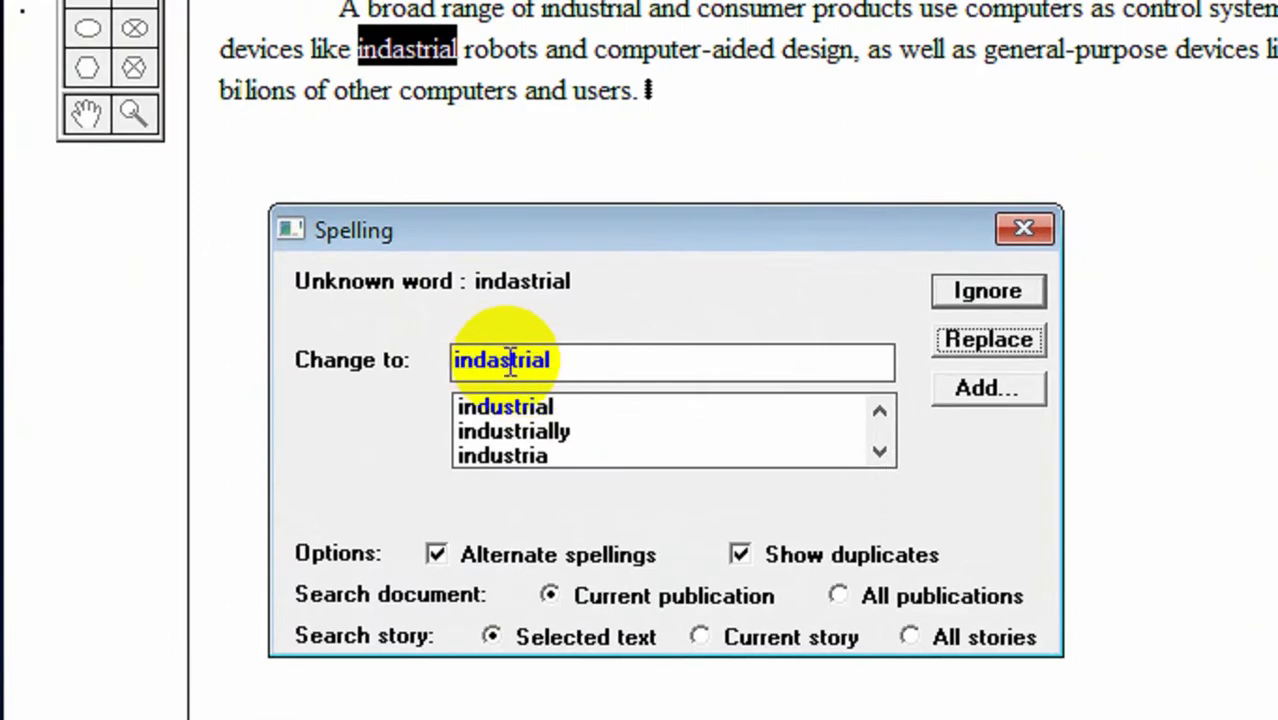
# Step: Replace the misspelled word "indastrial" in the second paragraph with the suggestion "industrial"
pyautogui.moveTo(508, 361); pyautogui.dragTo(562, 358)
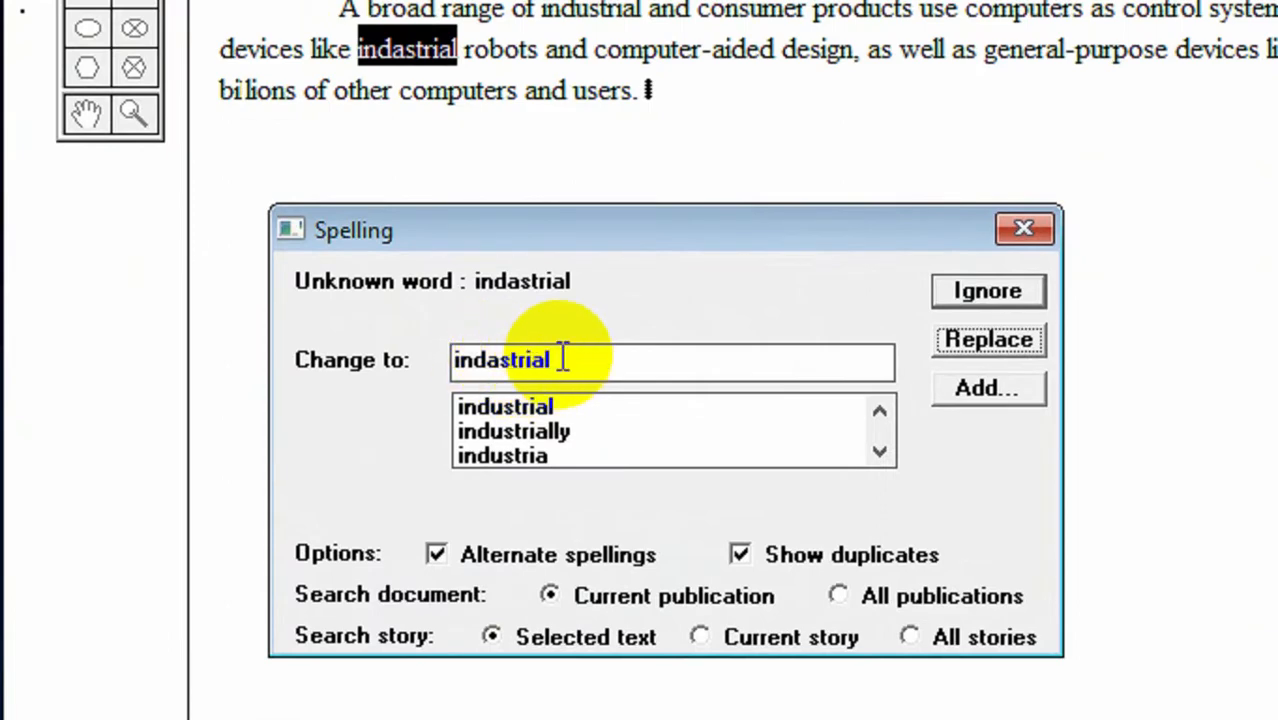
pyautogui.click(492, 410)
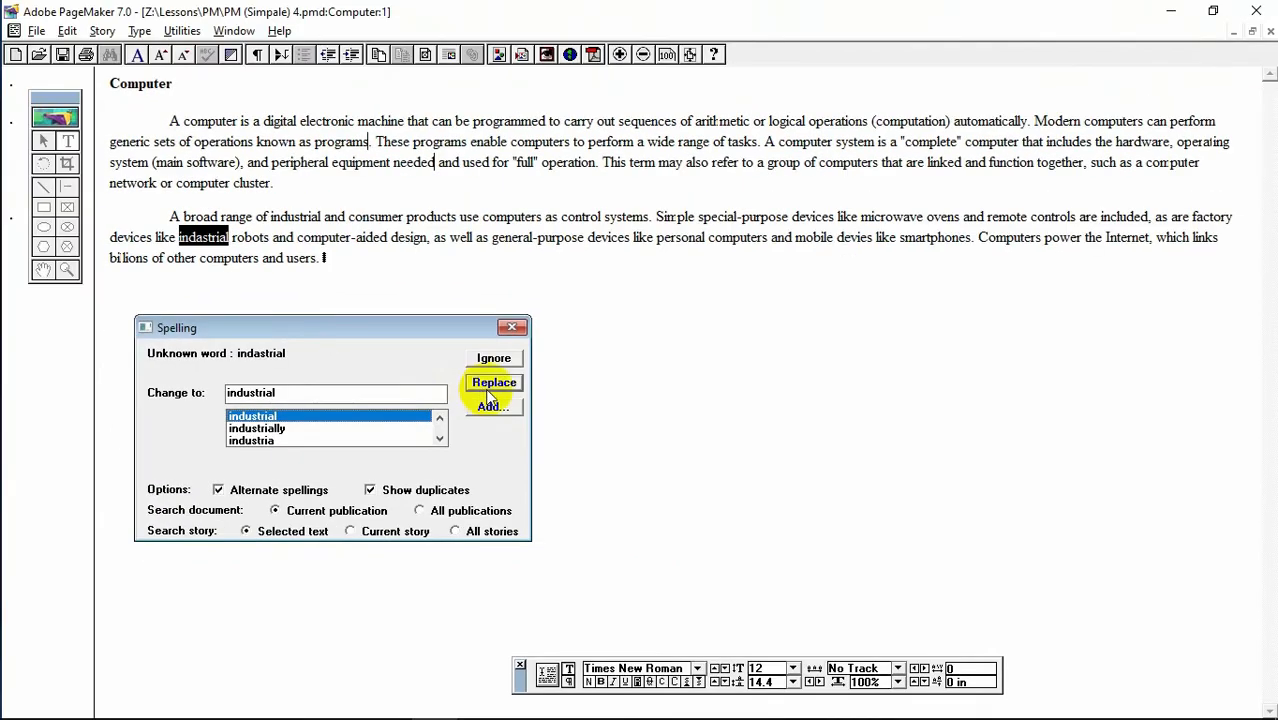
pyautogui.click(988, 339)
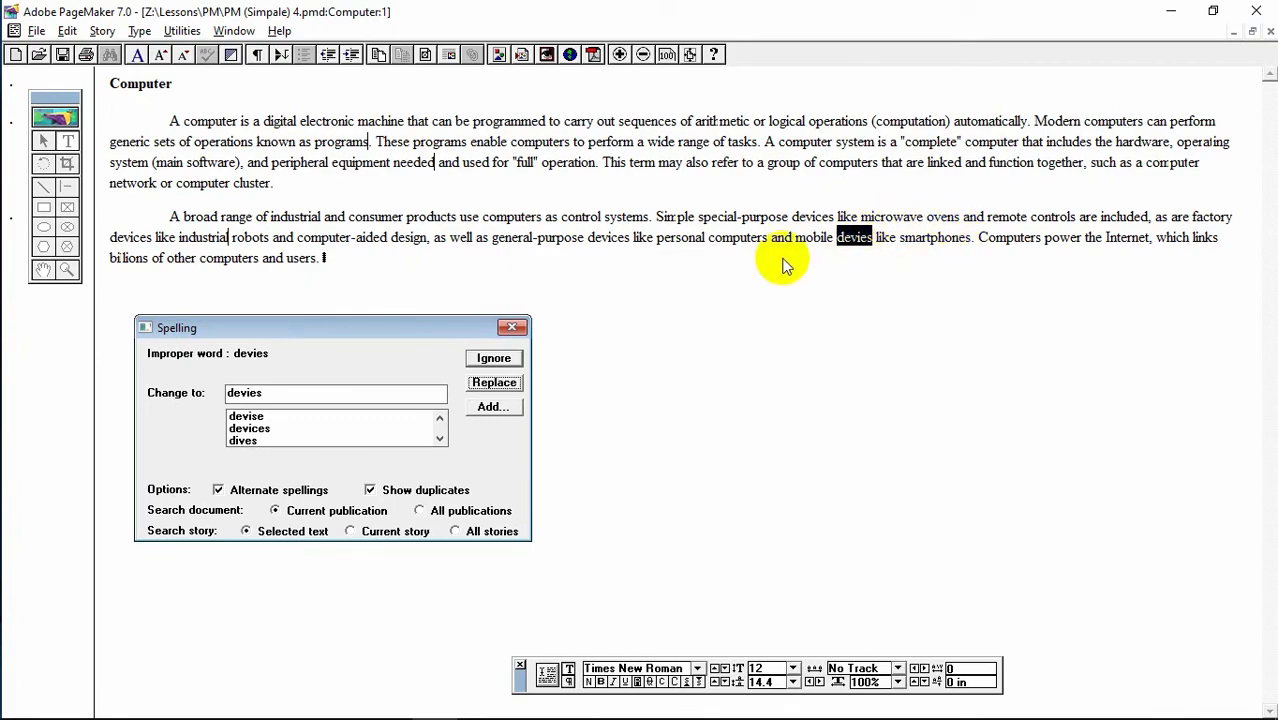
# Step: Replace the misspelled word "devies" in the second paragraph with the suggestion "devices"
pyautogui.doubleClick(860, 240)
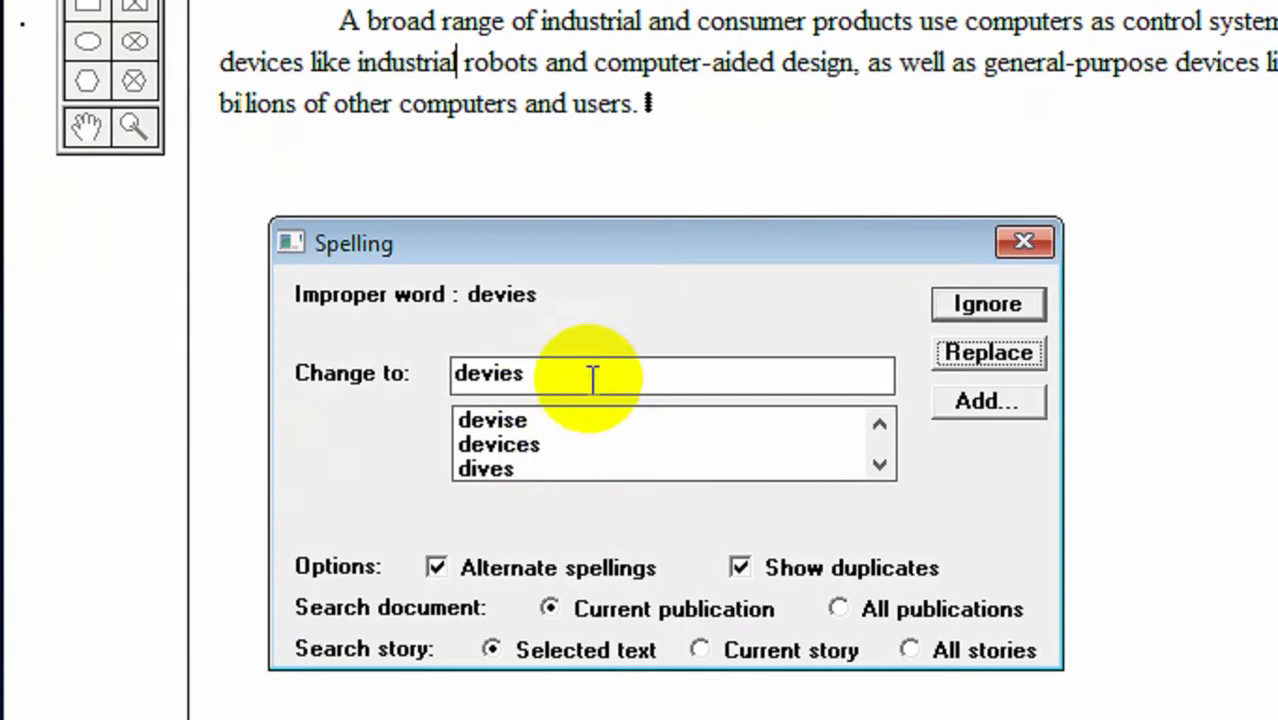
pyautogui.moveTo(228, 392); pyautogui.dragTo(263, 393)
pyautogui.moveTo(489, 373); pyautogui.dragTo(548, 373)
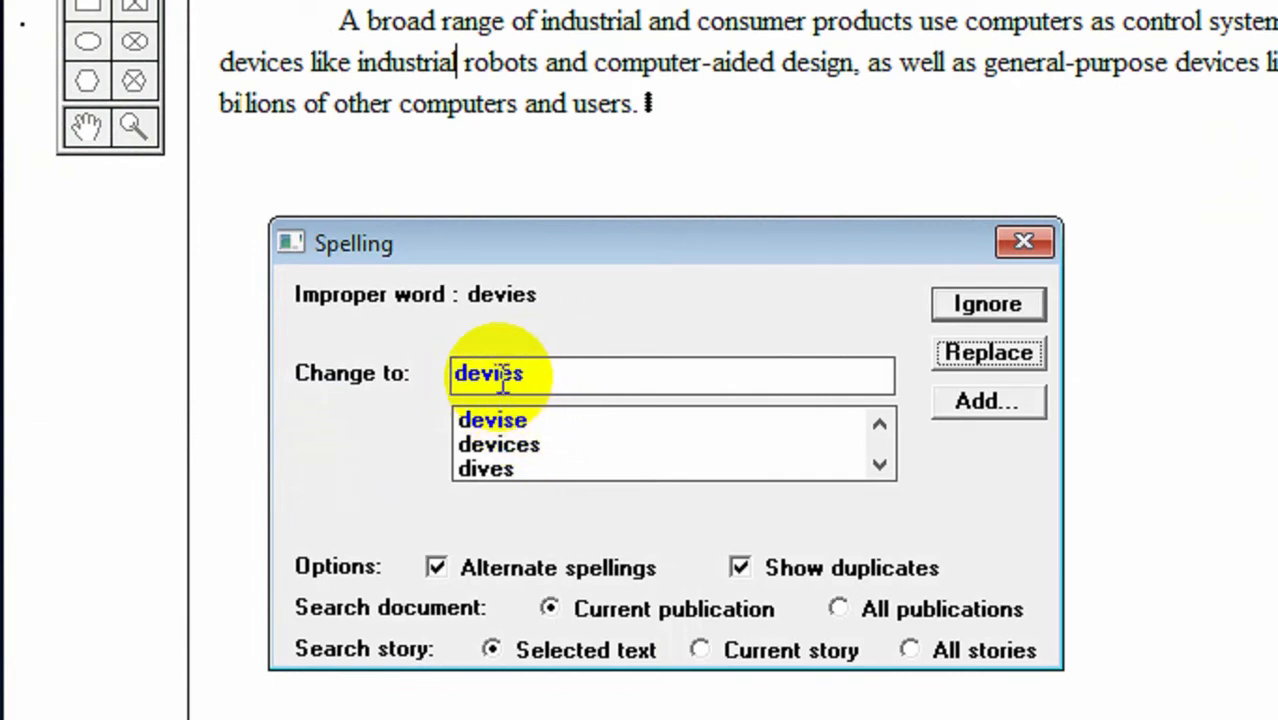
pyautogui.click(489, 447)
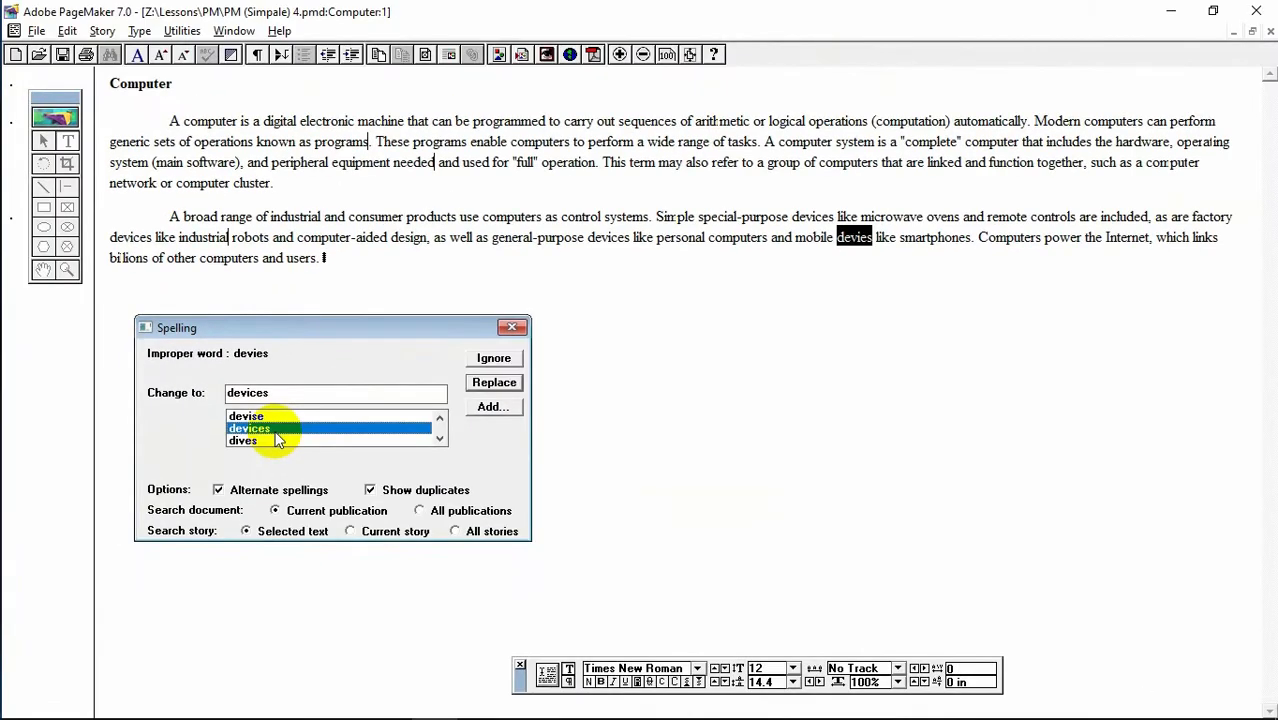
pyautogui.click(494, 384)
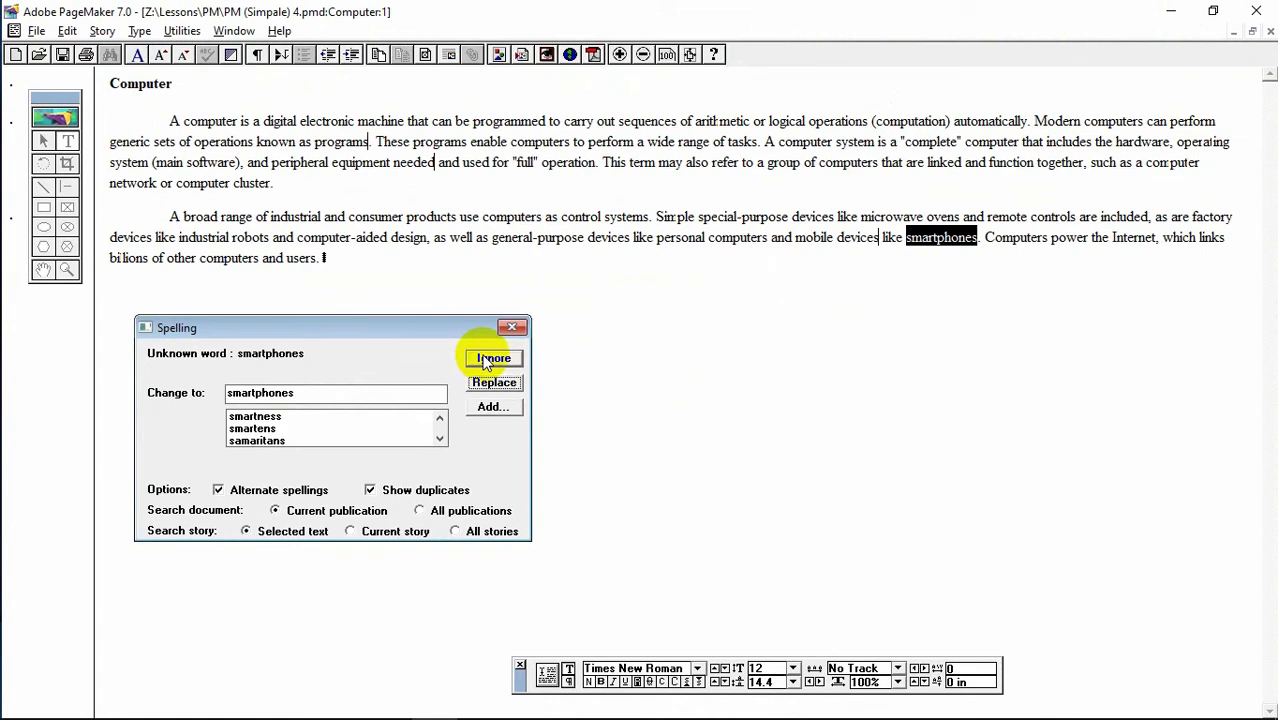
# Step: Ignore the flagged words "smartphones" and "Internet", leaving both spellings as written
pyautogui.click(487, 360)
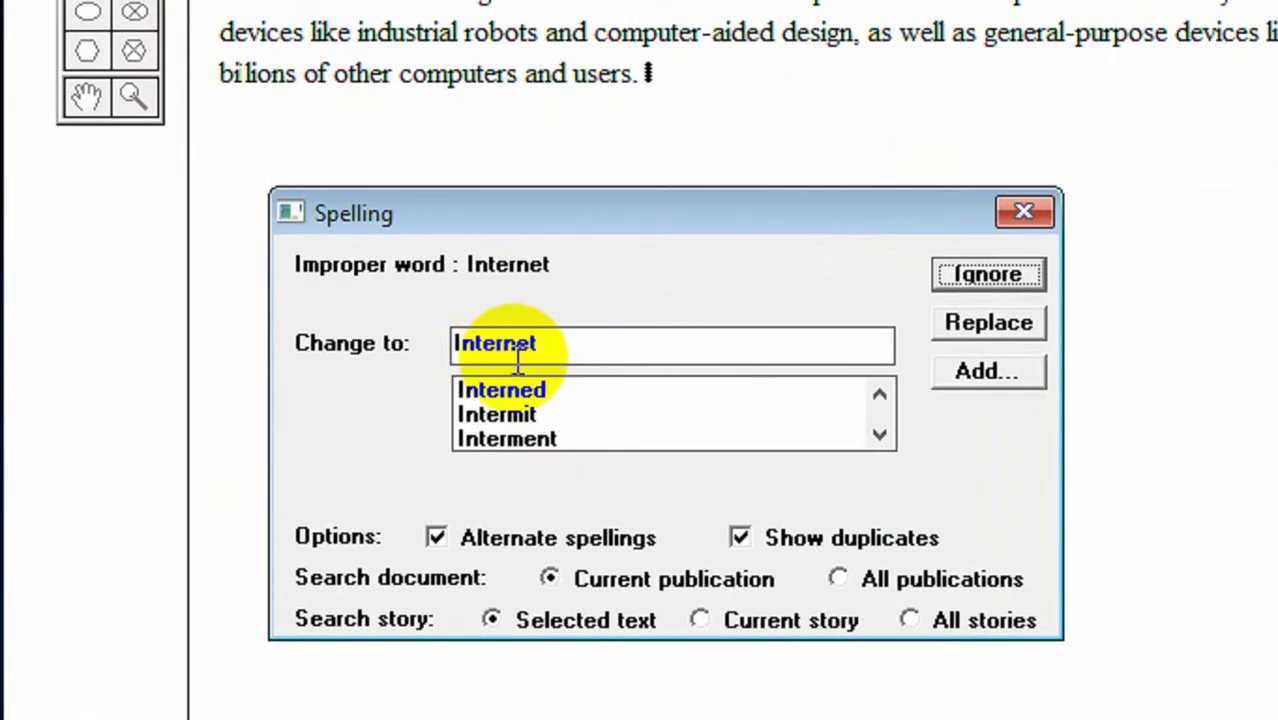
pyautogui.click(540, 345)
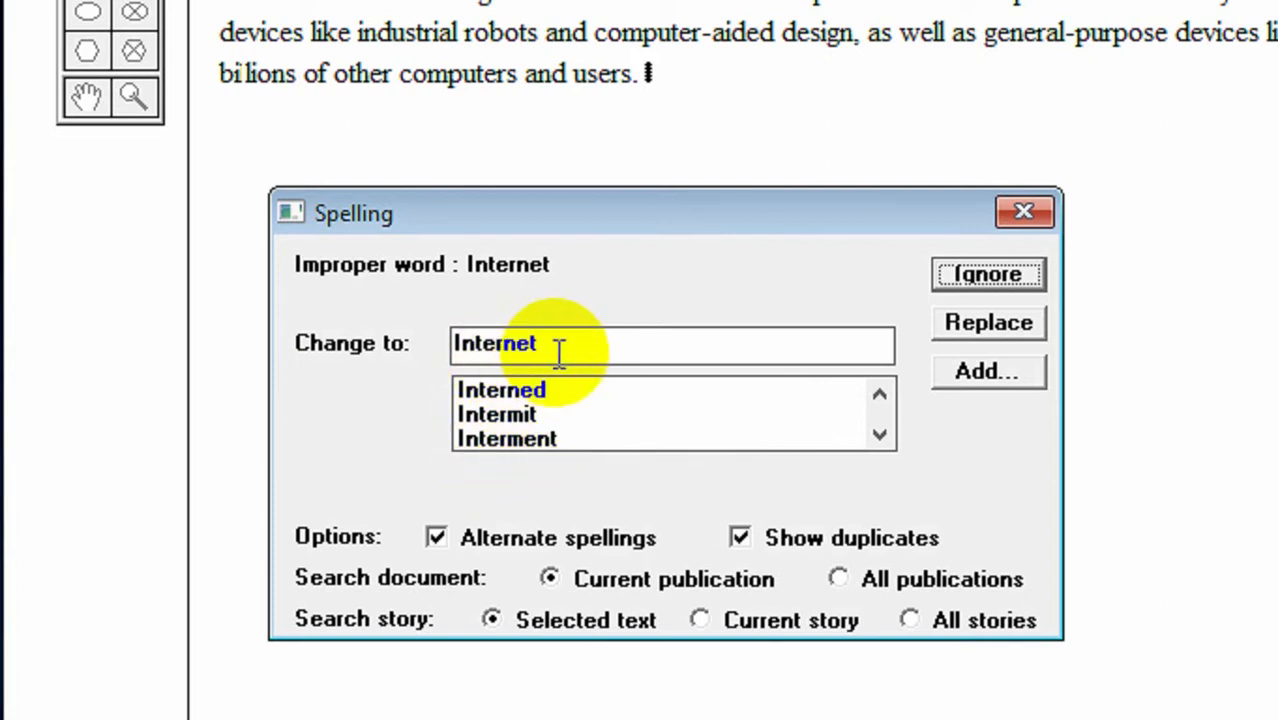
pyautogui.moveTo(555, 350); pyautogui.dragTo(433, 366)
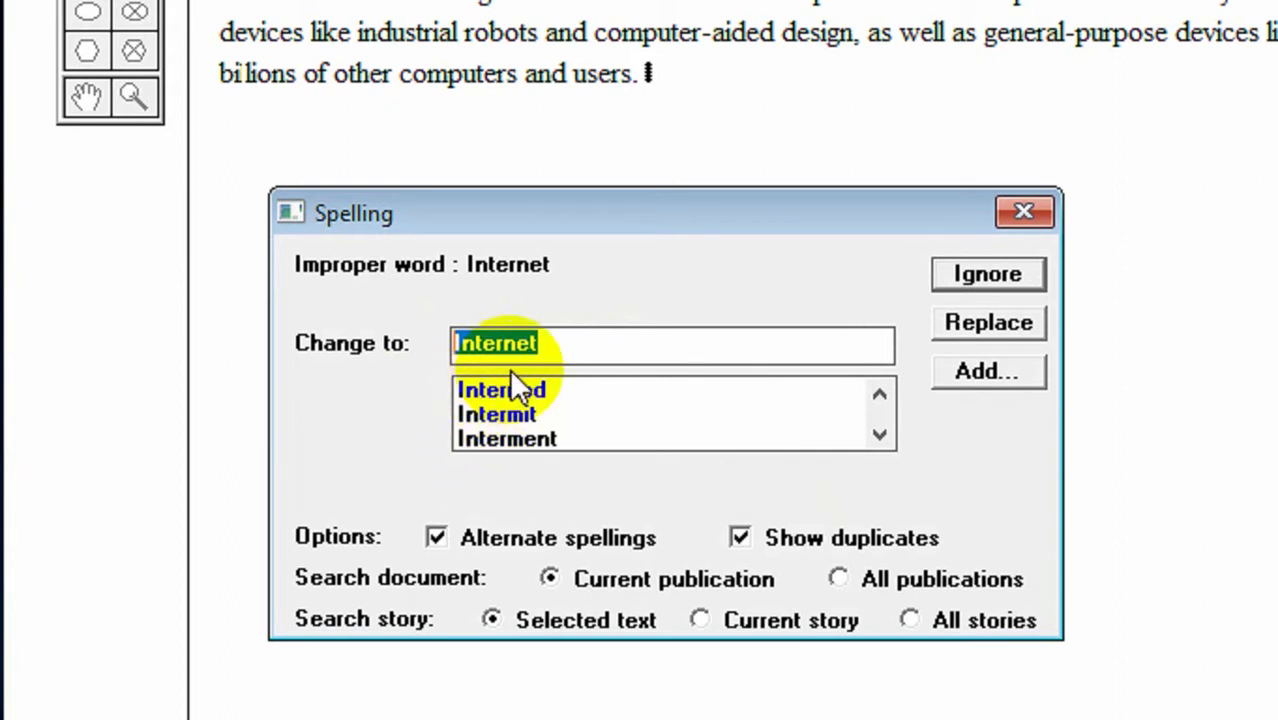
pyautogui.click(588, 350)
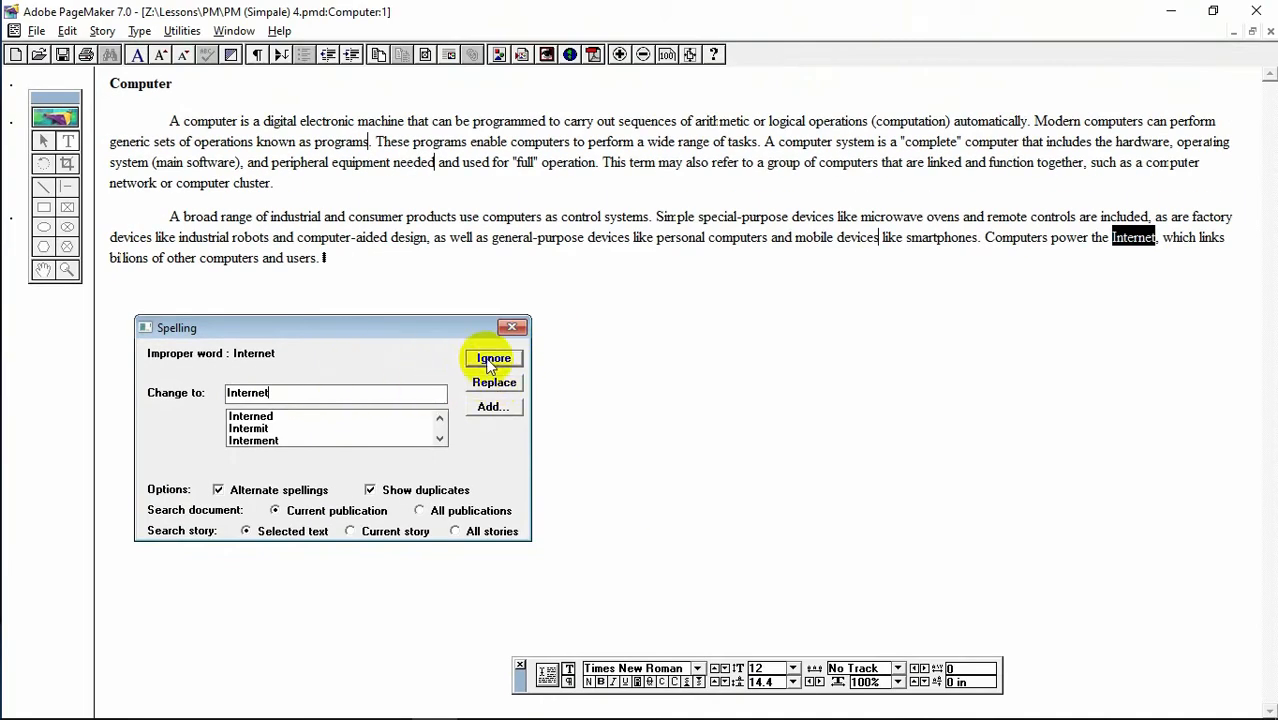
pyautogui.click(490, 360)
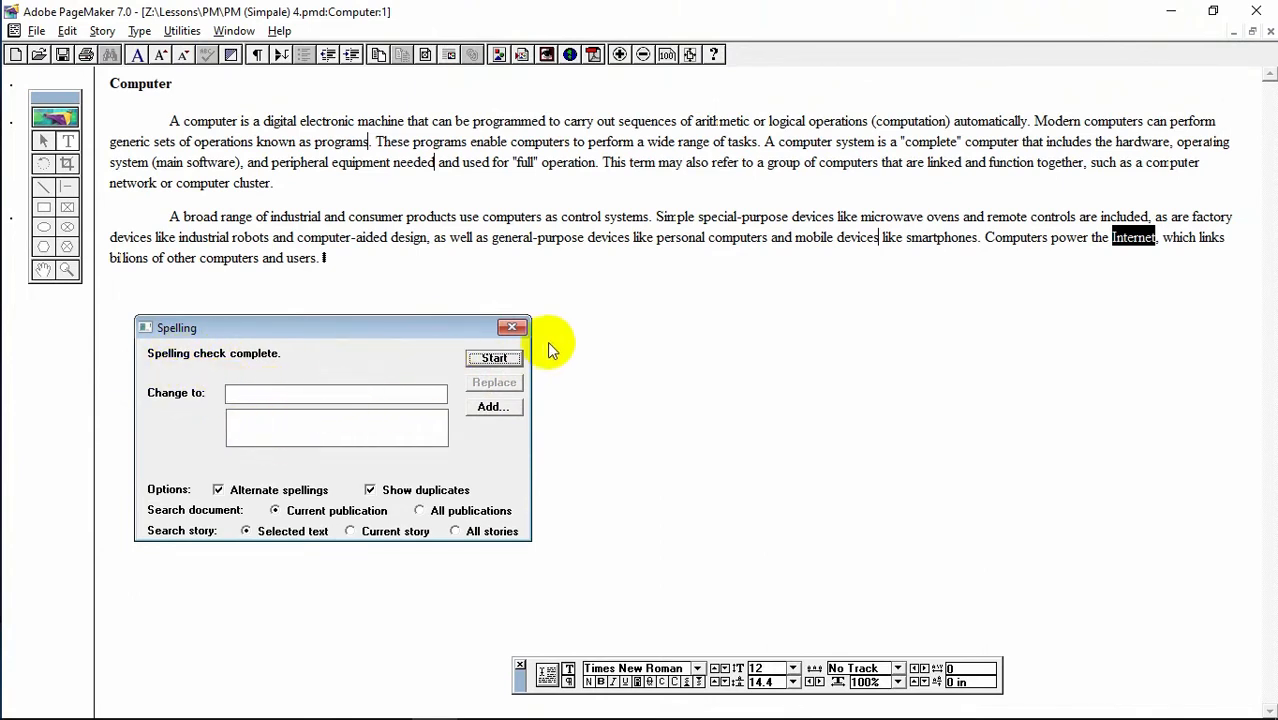
# Step: Run the spelling check once more, close the Spelling dialog and return the story to the layout view
pyautogui.click(497, 362)
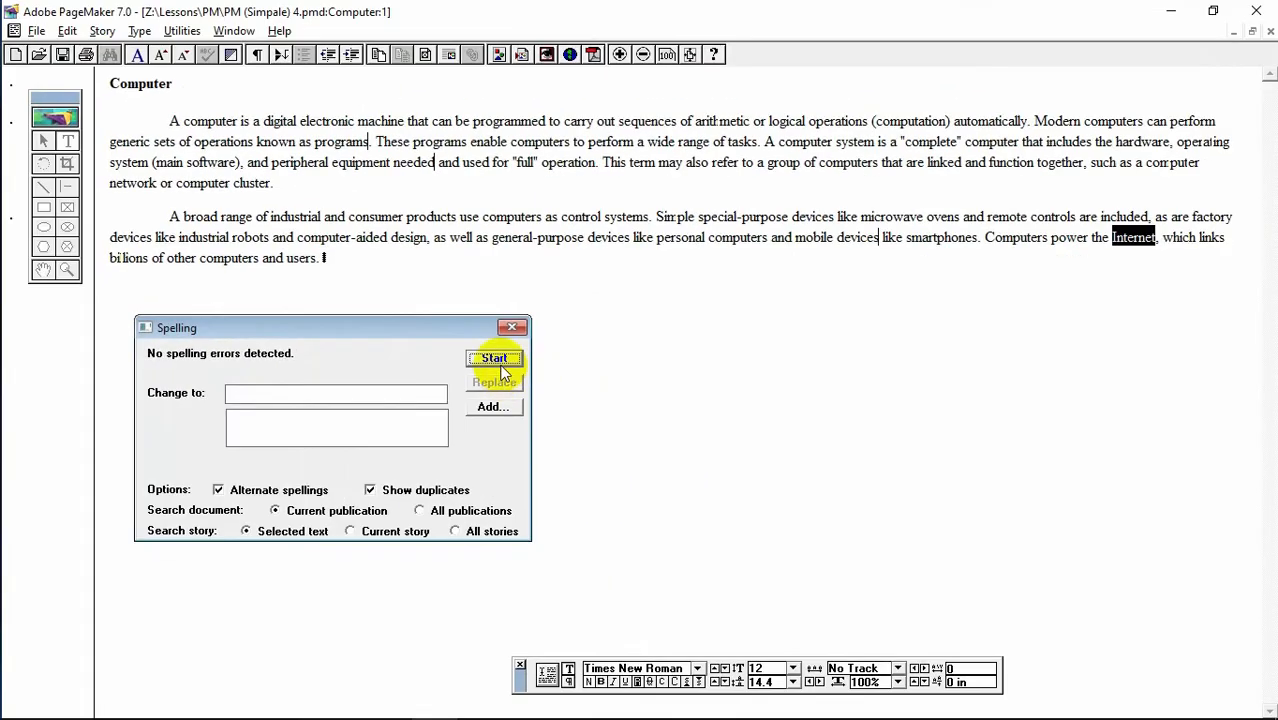
pyautogui.click(512, 327)
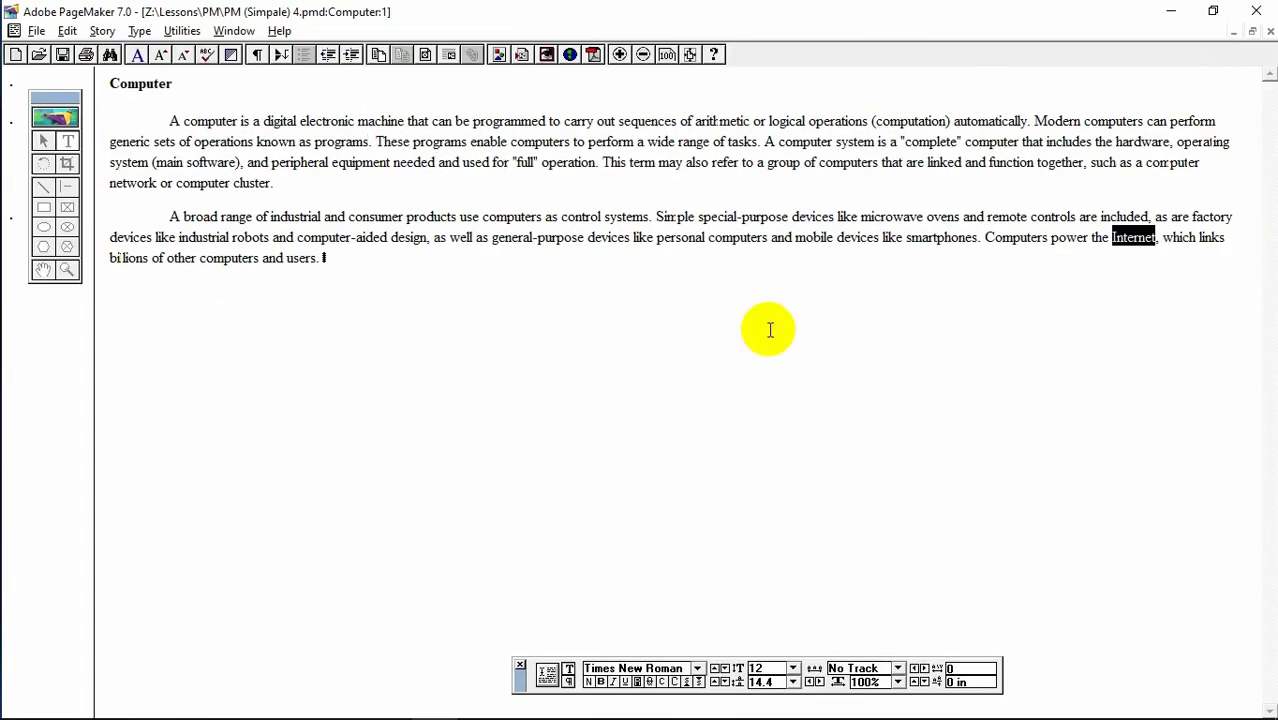
pyautogui.click(1093, 235)
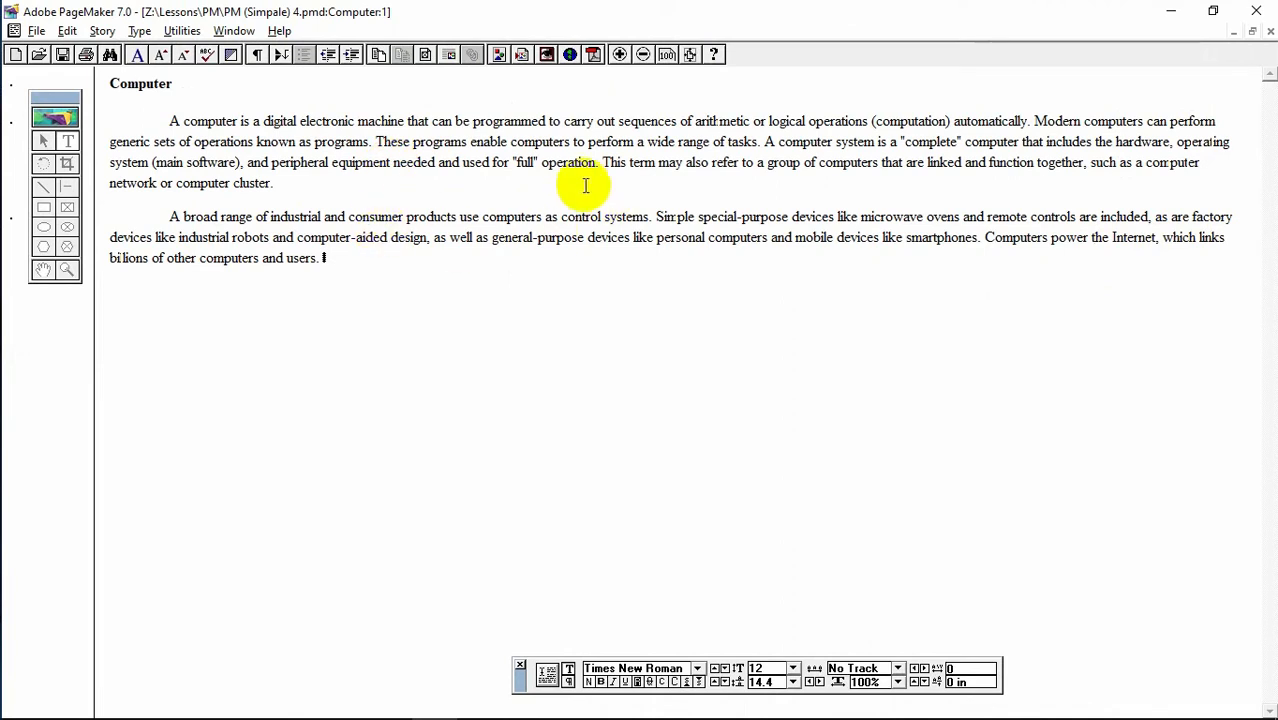
pyautogui.click(68, 31)
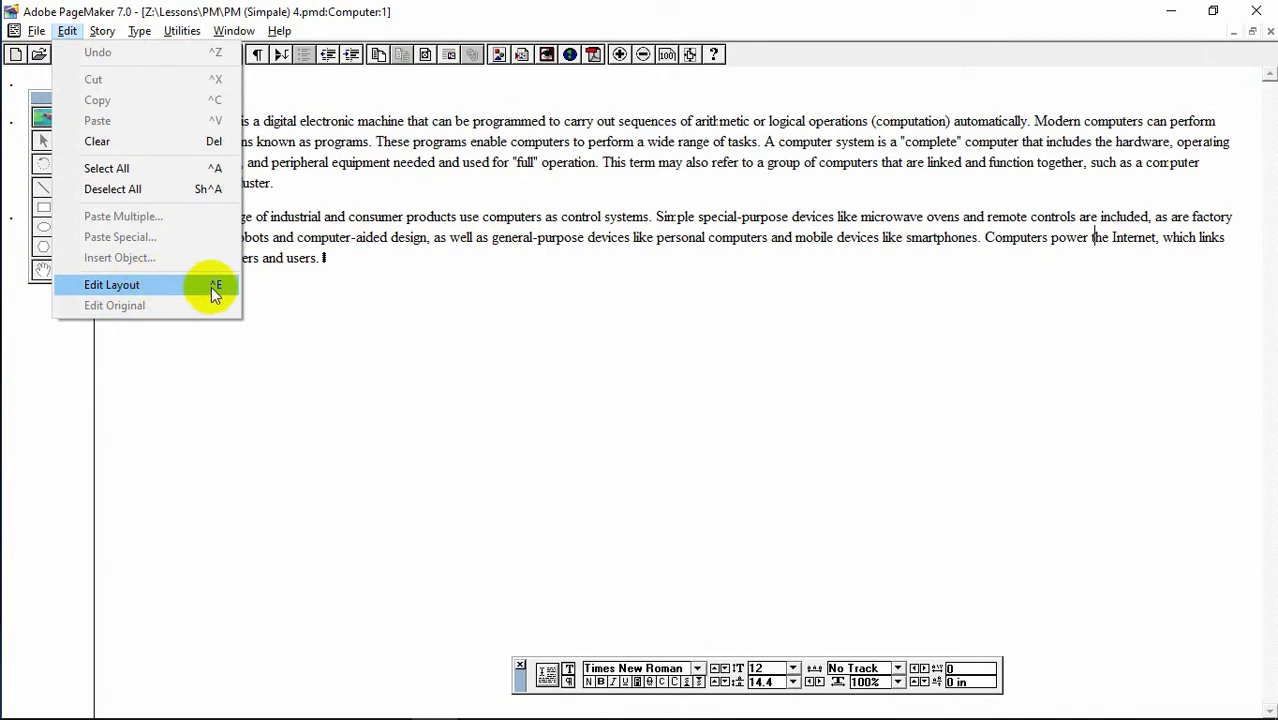
pyautogui.click(119, 287)
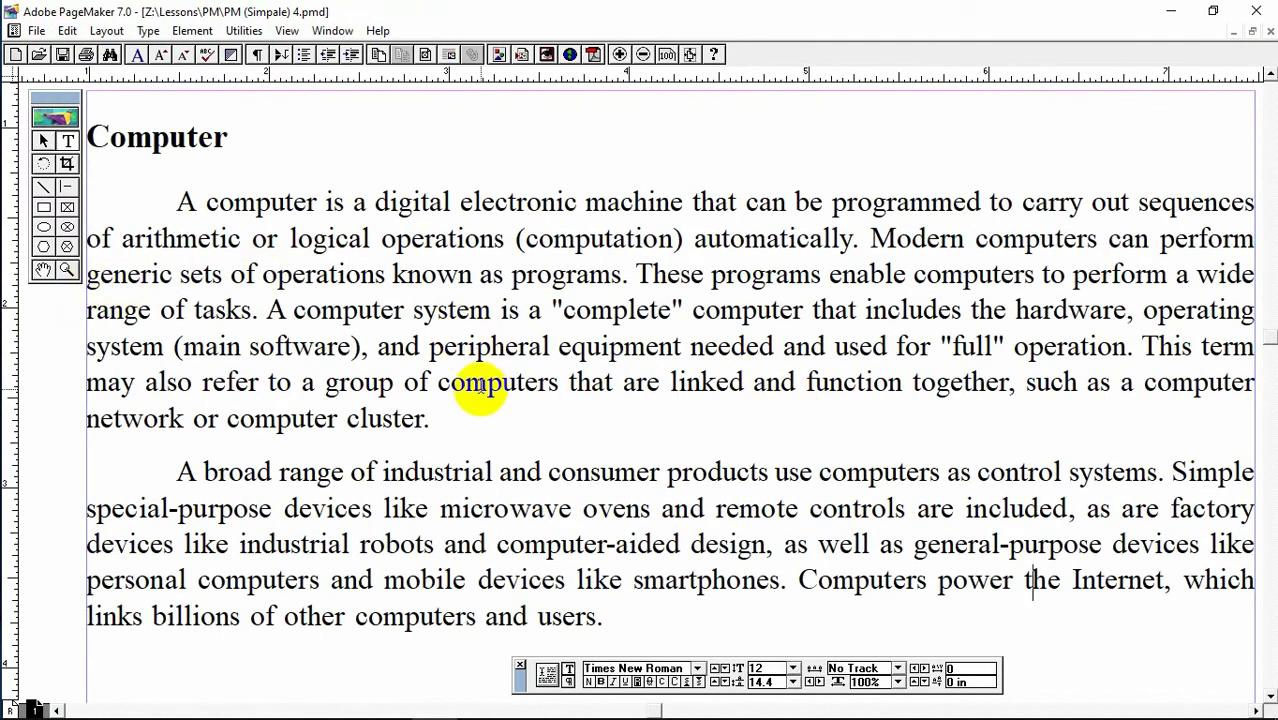
pyautogui.click(226, 241)
pyautogui.moveTo(316, 275); pyautogui.dragTo(914, 536)
pyautogui.click(566, 342)
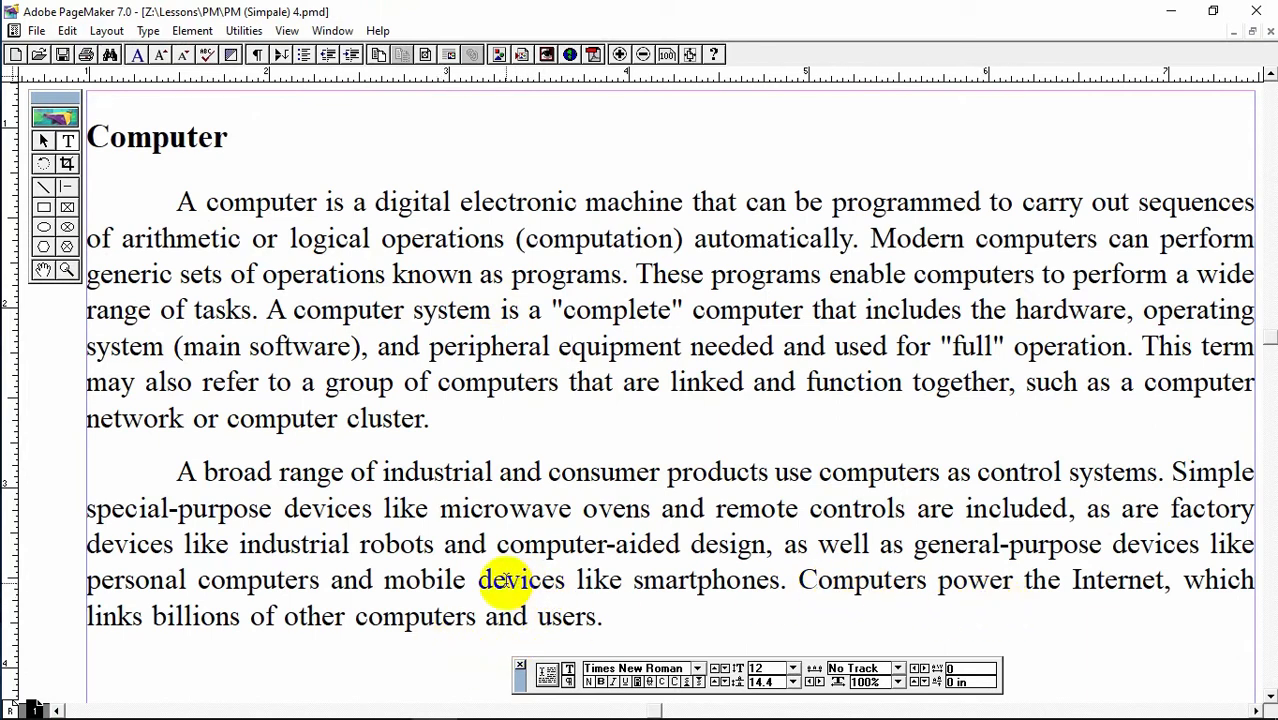
pyautogui.moveTo(506, 580); pyautogui.dragTo(540, 582)
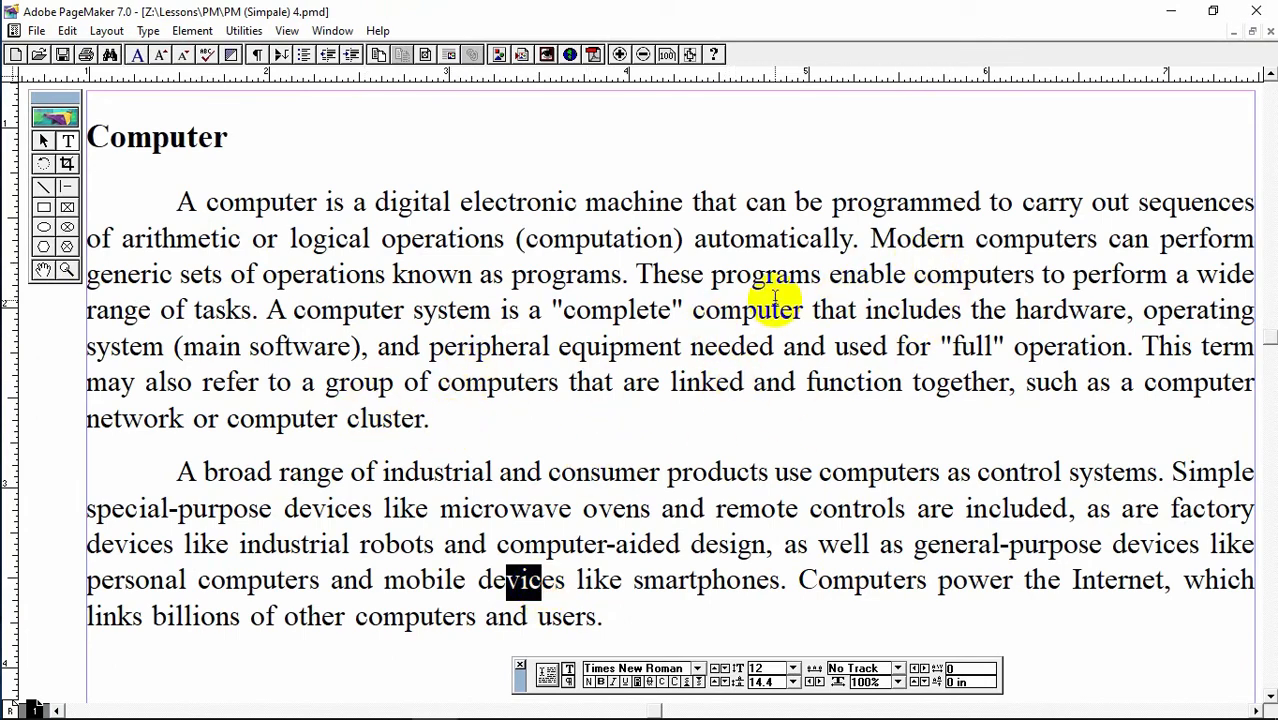
pyautogui.click(159, 187)
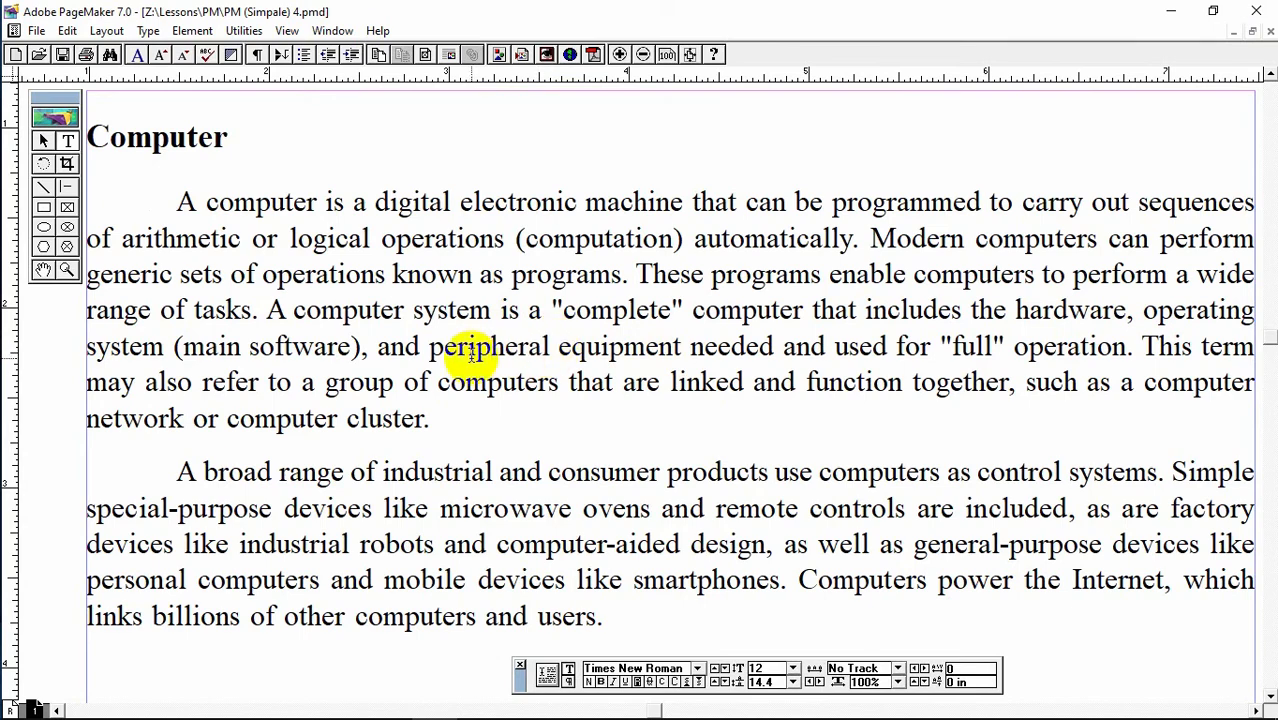
# Step: Select the whole Computer article in the layout view and check whether the Spelling command is available there
pyautogui.hotkey('ctrl', 'a')
pyautogui.click(67, 31)
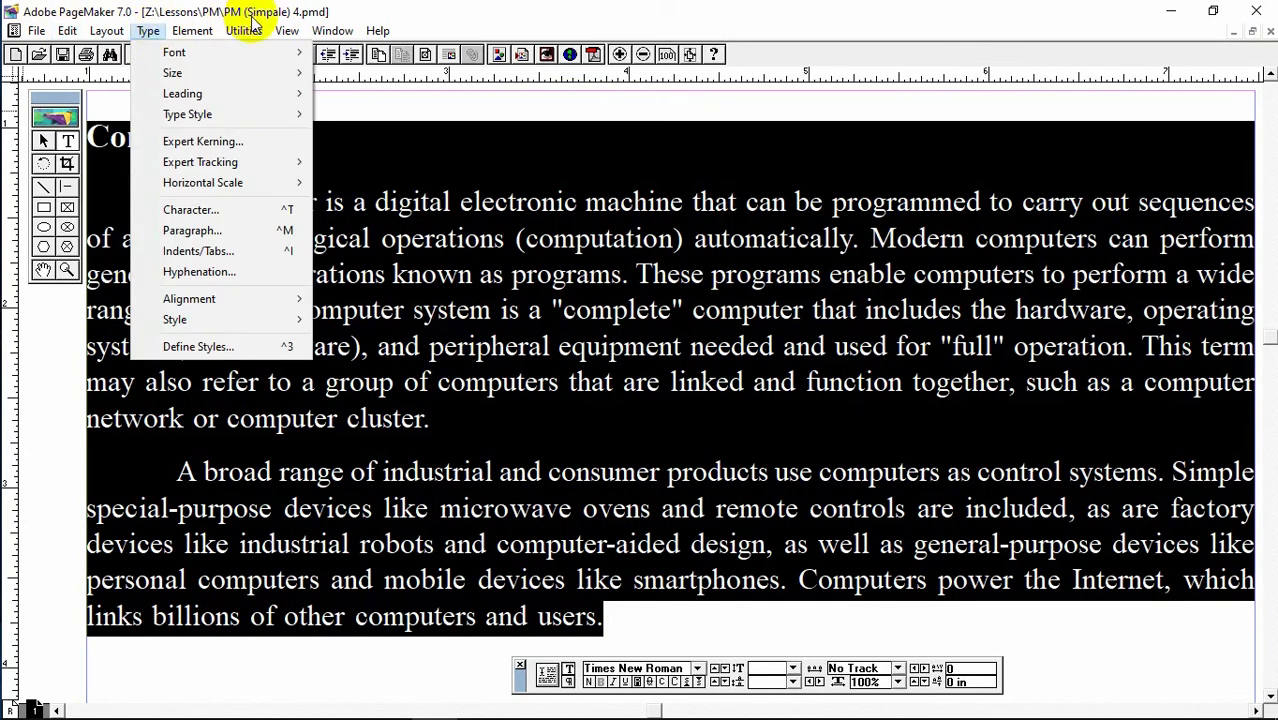
pyautogui.moveTo(287, 31)
pyautogui.moveTo(243, 31)
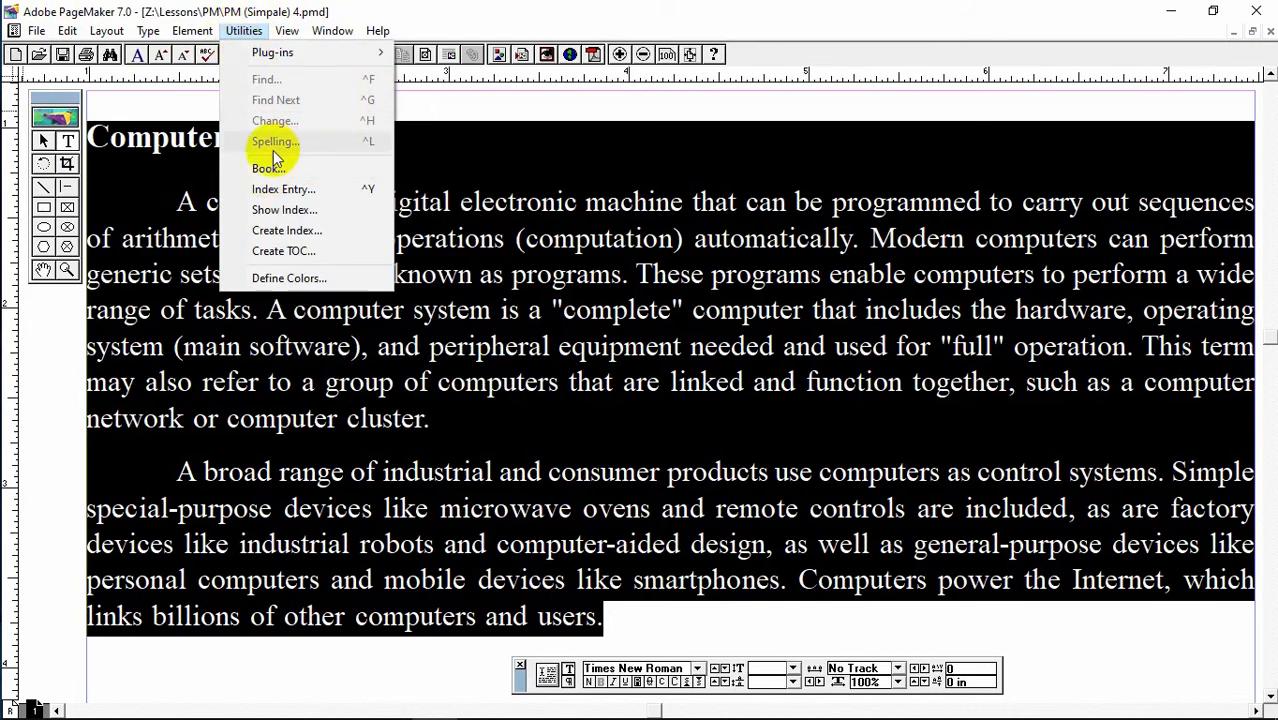
pyautogui.moveTo(71, 33)
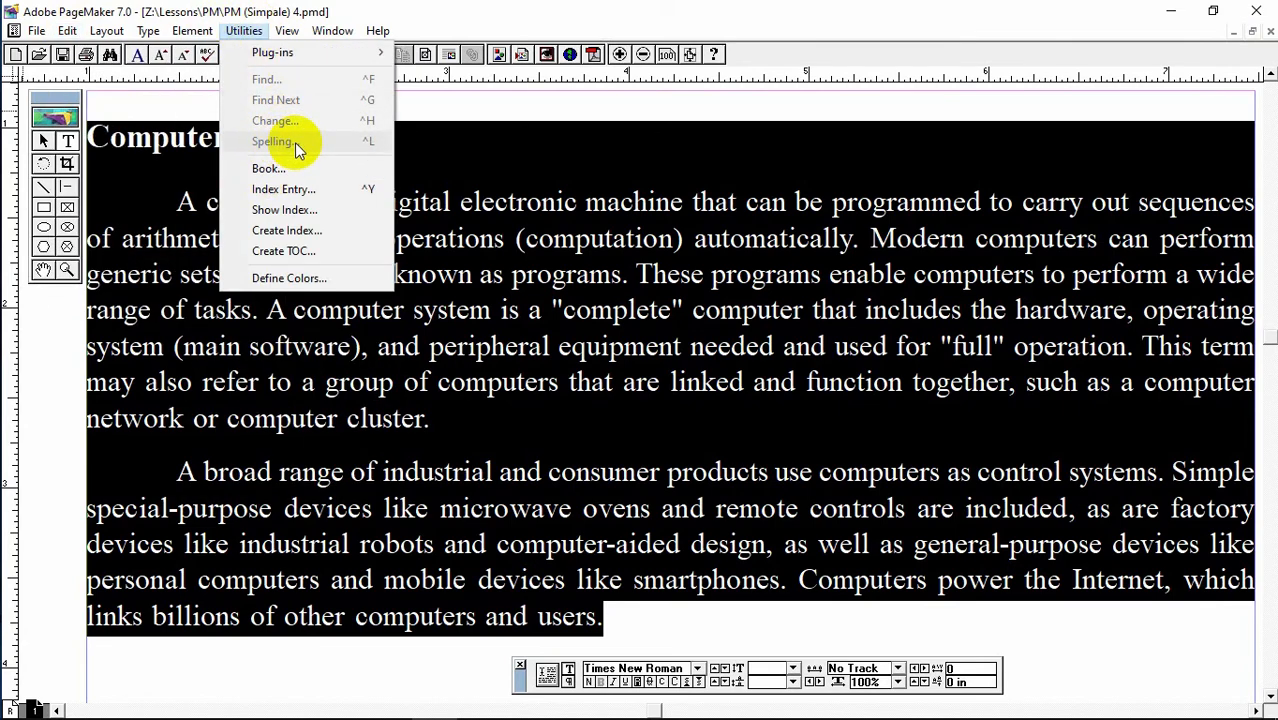
pyautogui.click(681, 316)
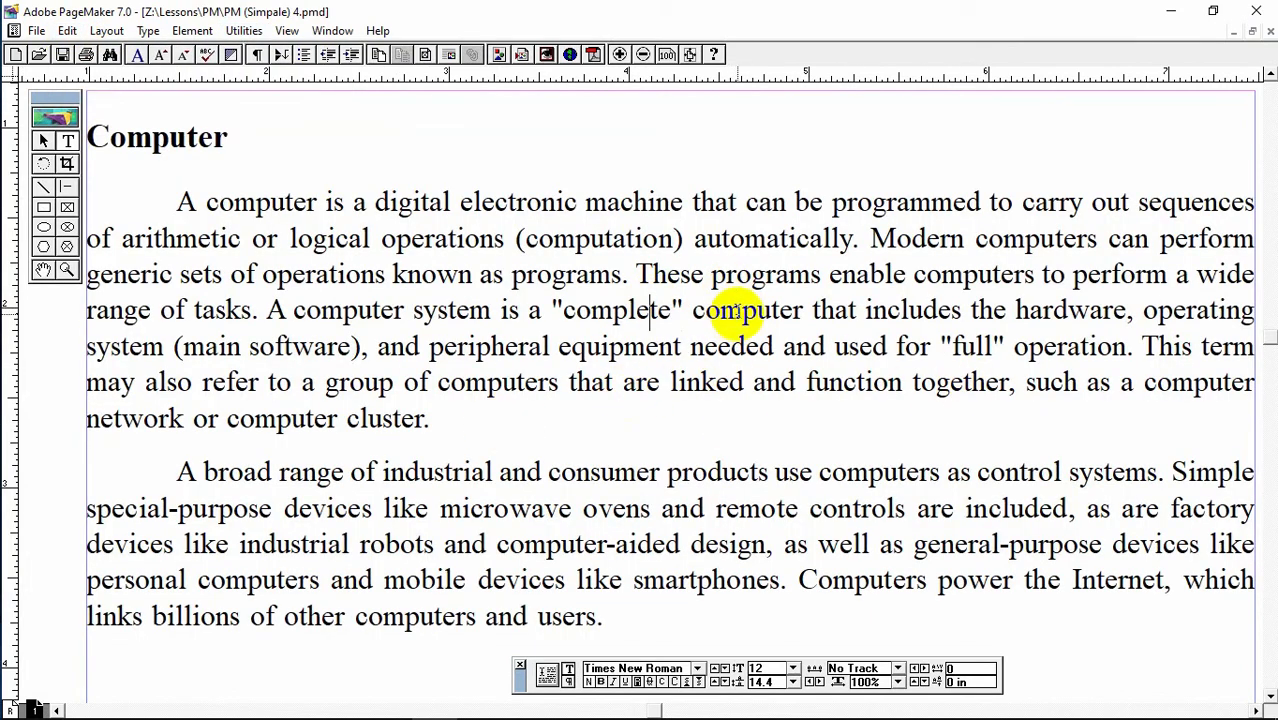
# Step: Select all of the article text in the layout view and open the Spelling dialog for it
pyautogui.hotkey('ctrl', 'a')
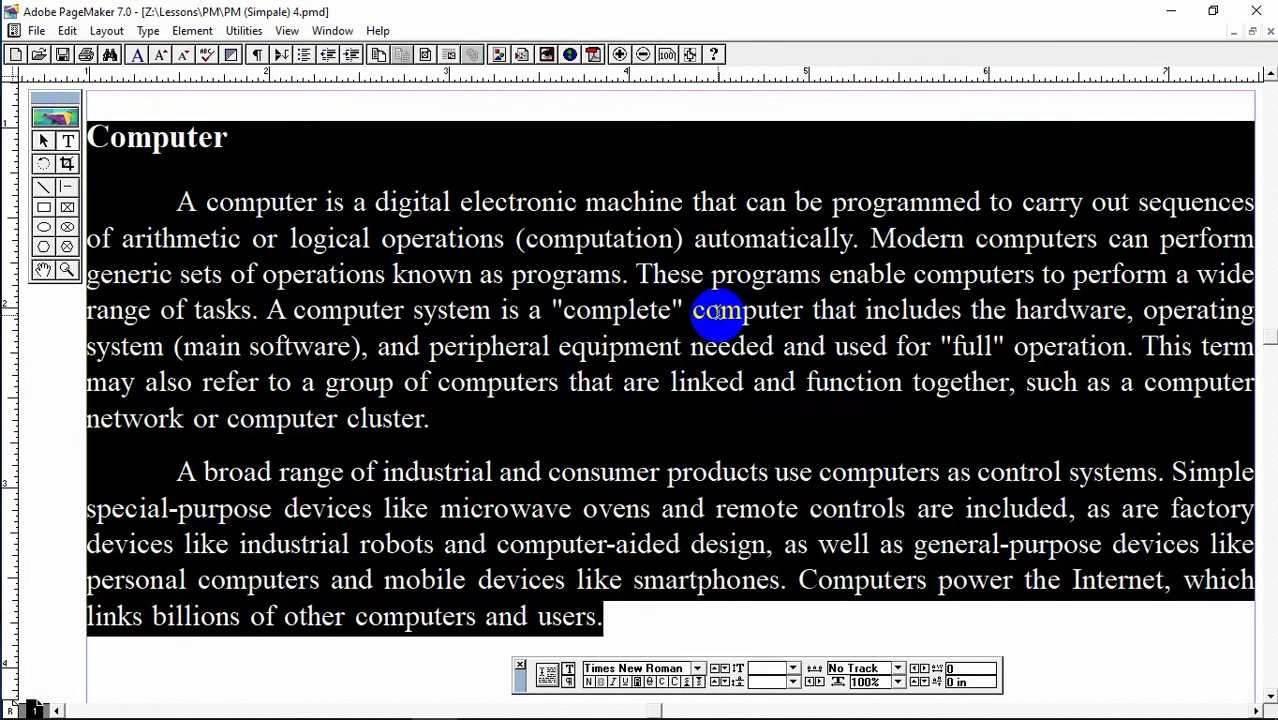
pyautogui.rightClick(605, 318)
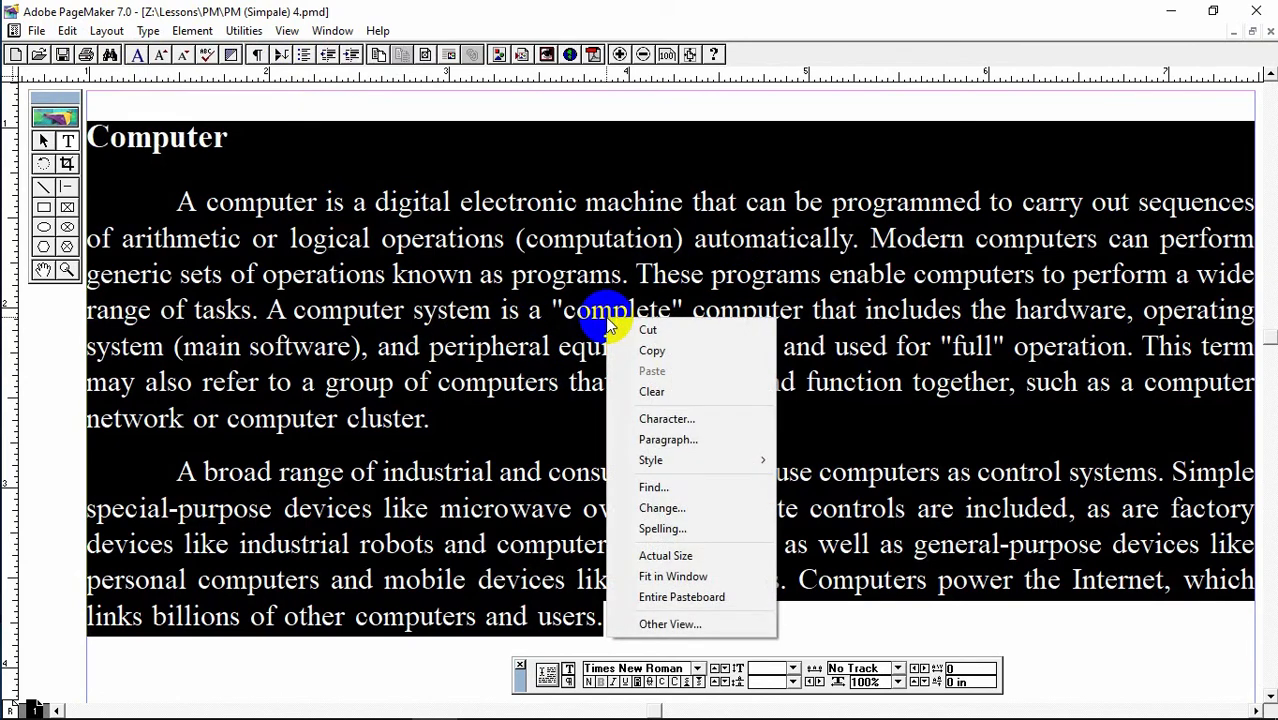
pyautogui.click(662, 529)
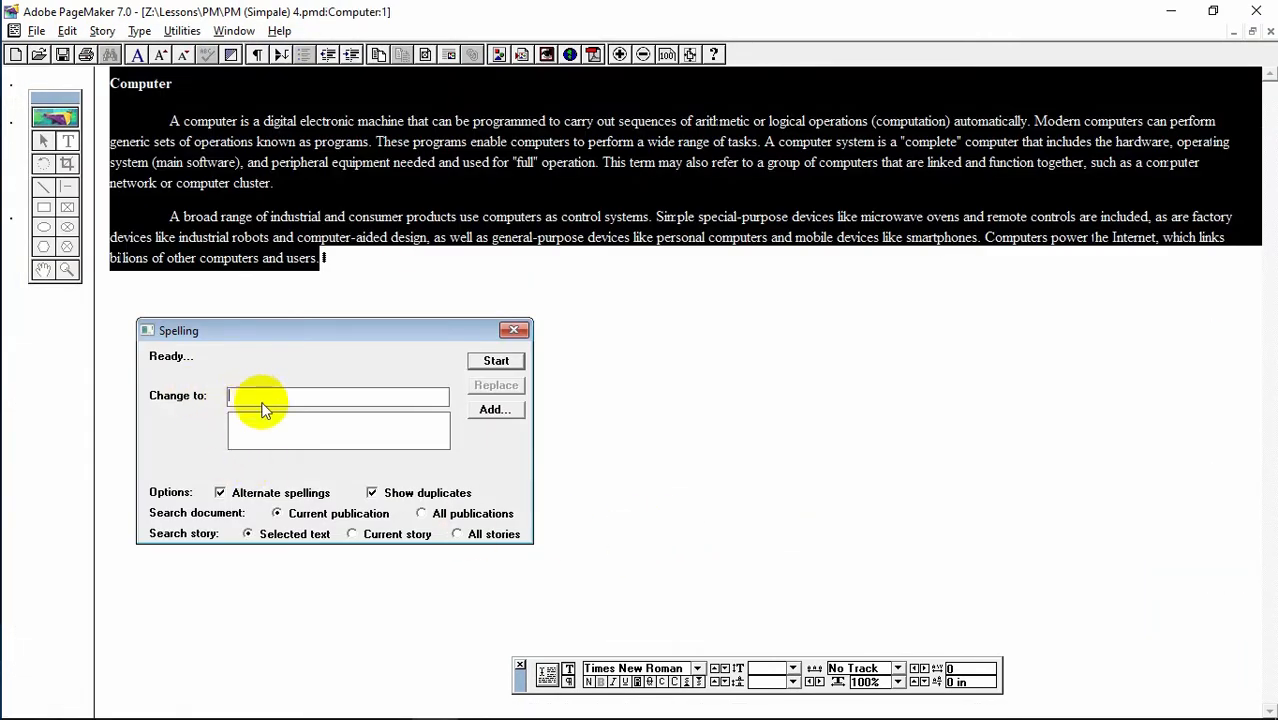
pyautogui.click(66, 30)
pyautogui.click(112, 284)
pyautogui.click(139, 30)
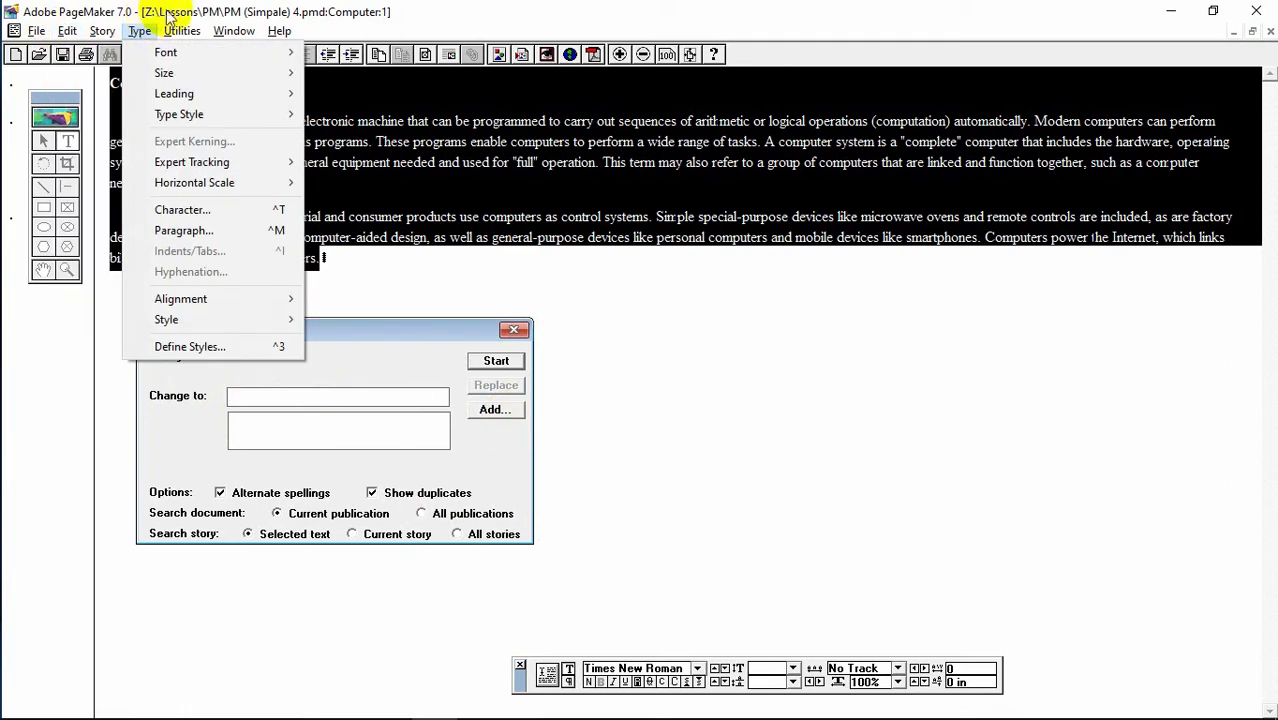
pyautogui.moveTo(182, 30)
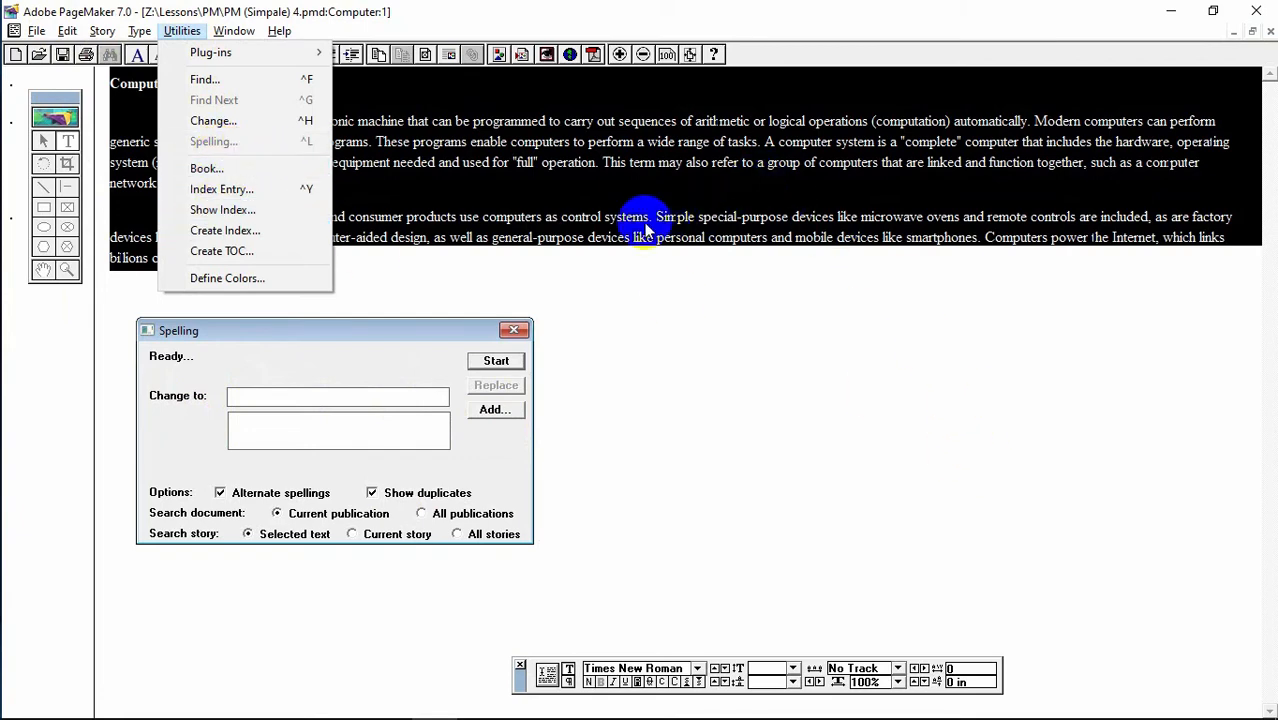
# Step: Close the Spelling dialog without starting a check and switch from the story editor back to the page layout
pyautogui.click(662, 243)
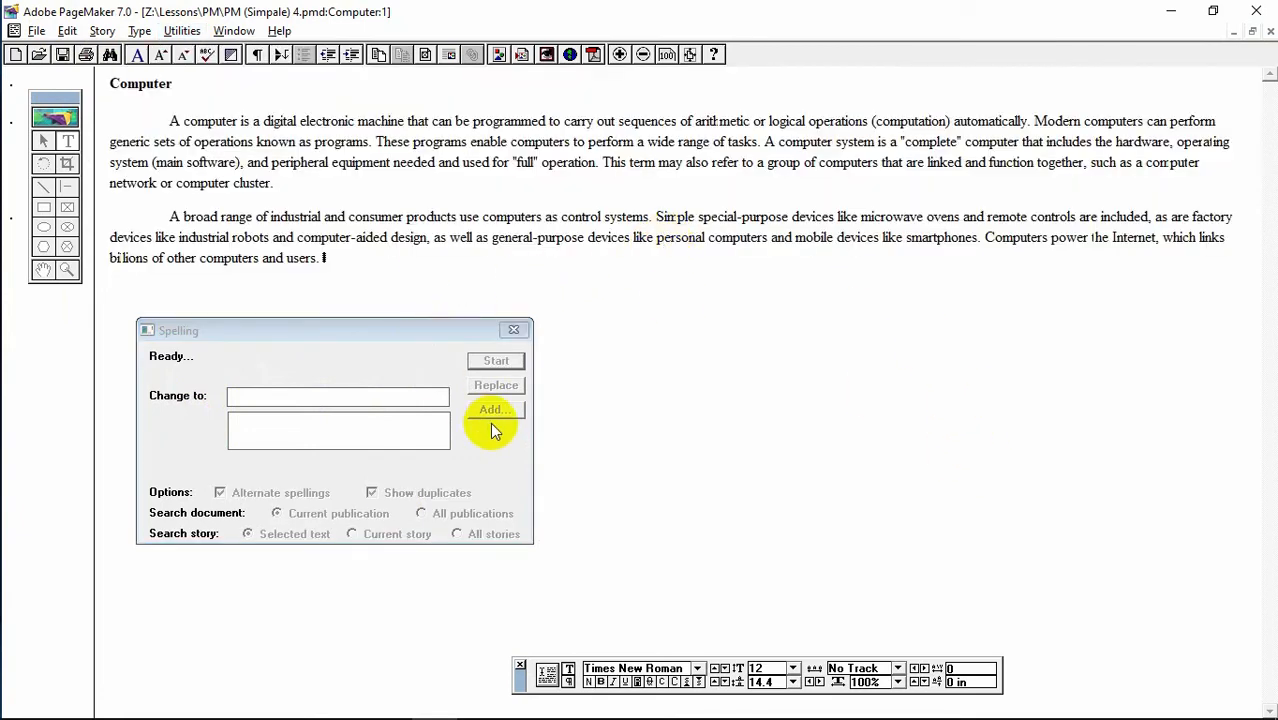
pyautogui.click(513, 329)
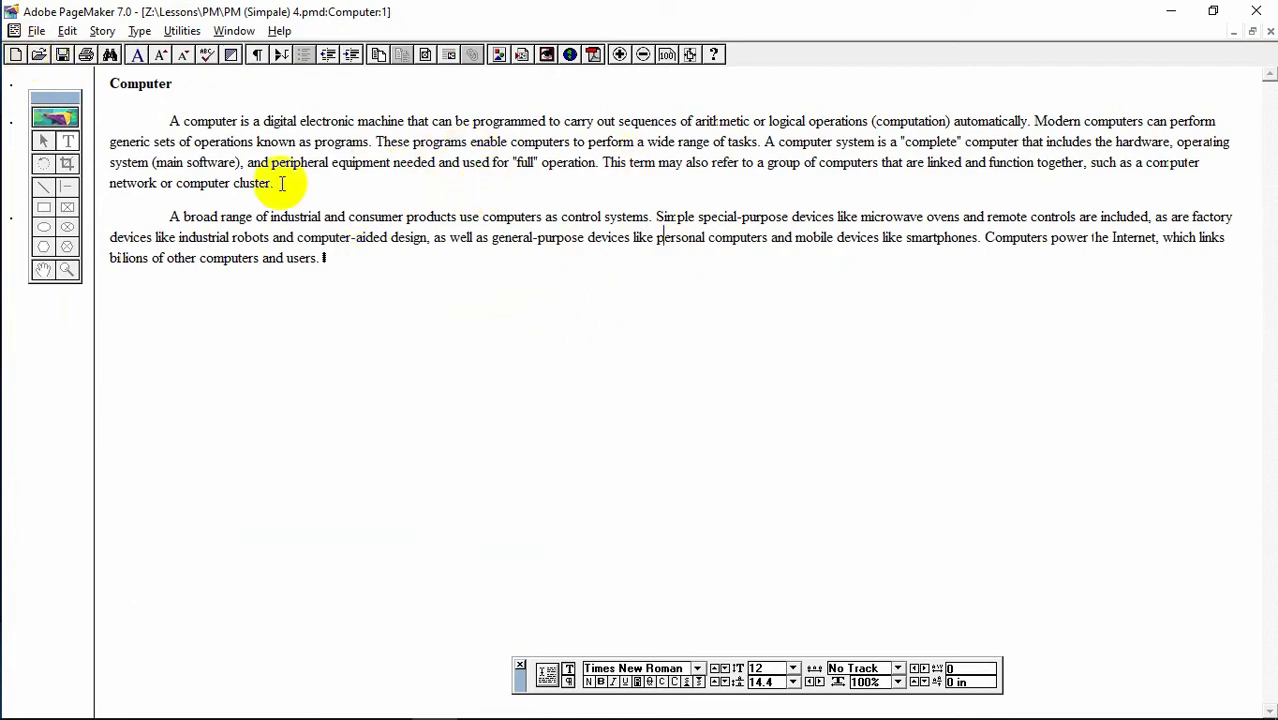
pyautogui.click(67, 31)
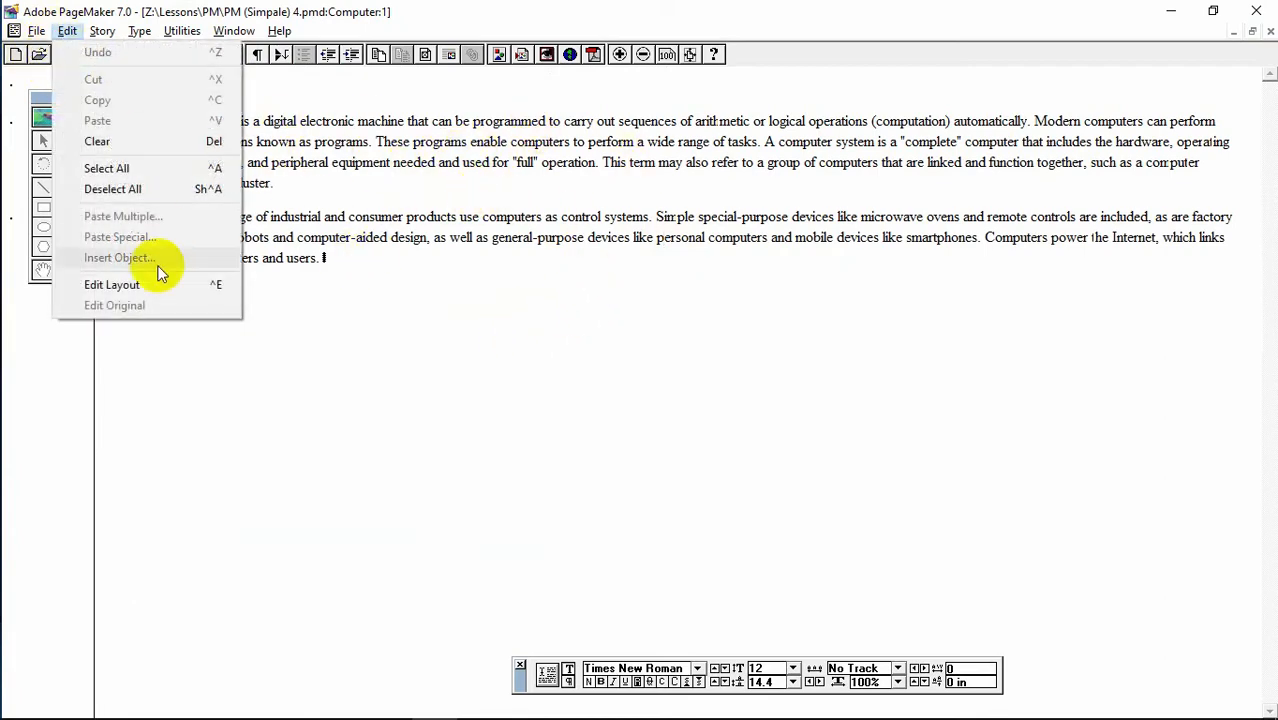
pyautogui.click(137, 284)
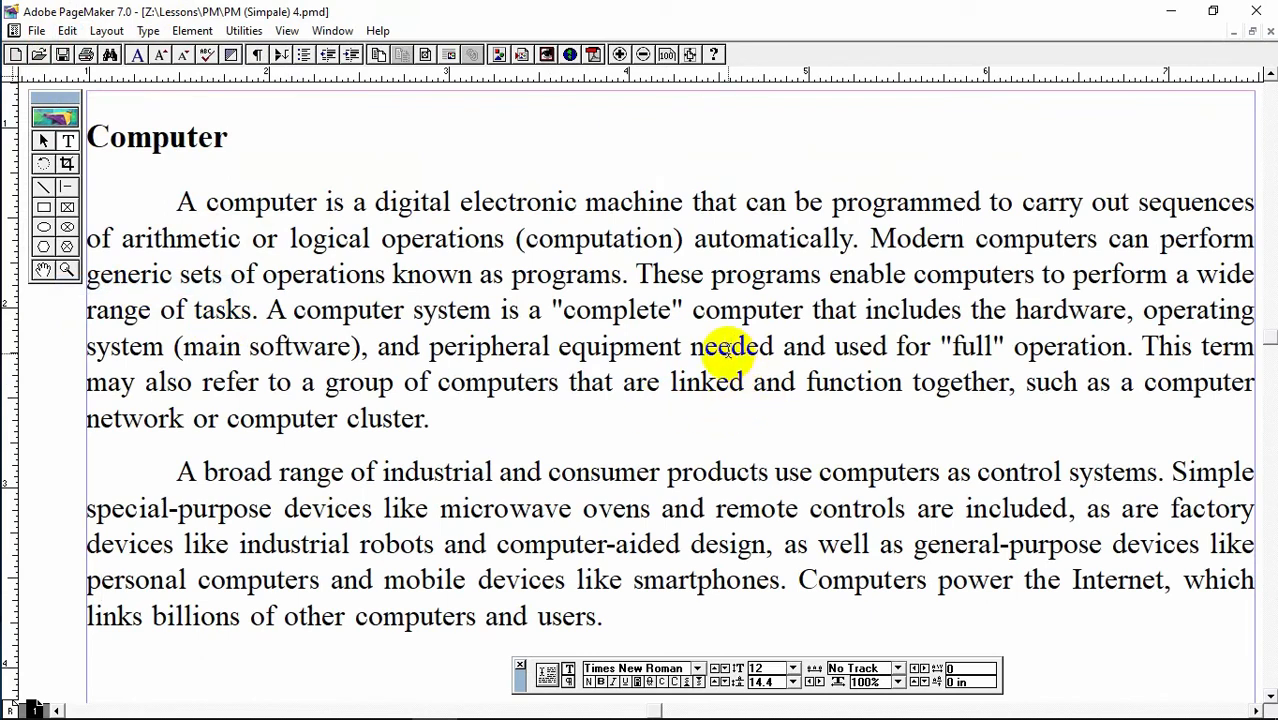